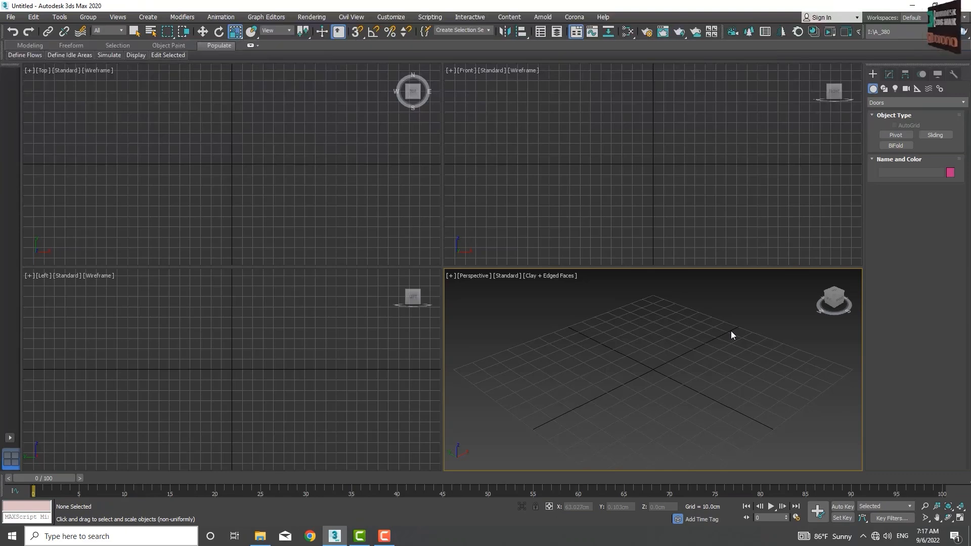
Create a Standard Primitives box in the Perspective viewport as a cube about 39.4 cm on each side
{"action": "left_click", "coordinate": [878, 100]}
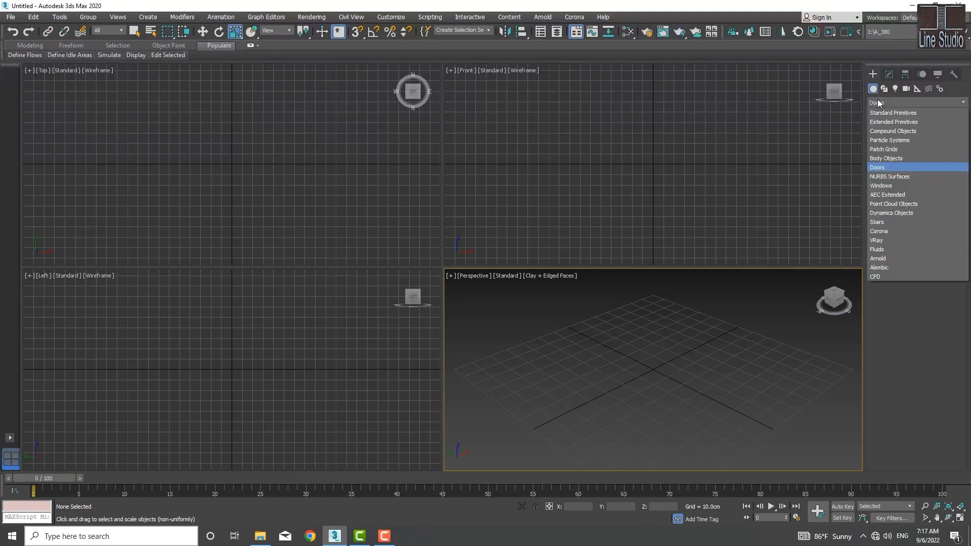
{"action": "left_click", "coordinate": [879, 111]}
{"action": "left_click", "coordinate": [888, 137]}
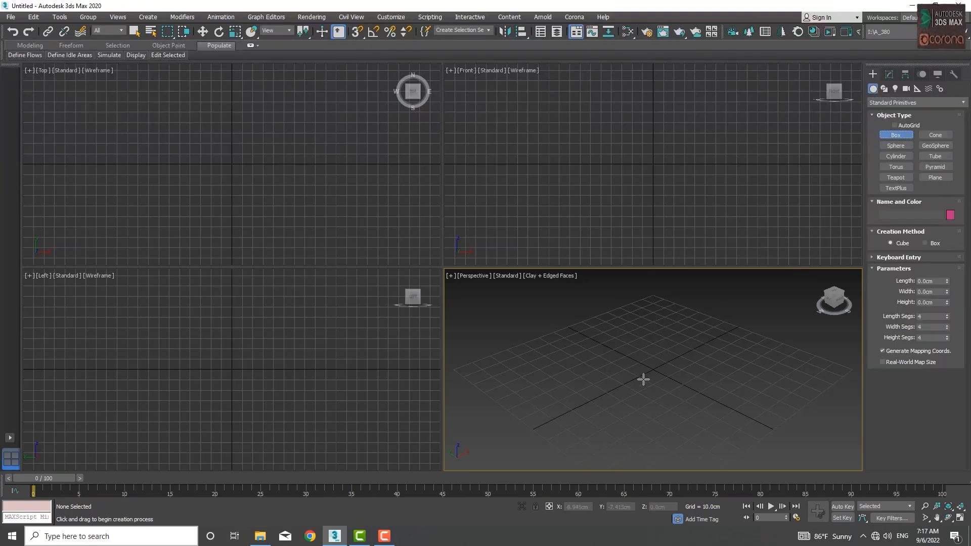
{"action": "left_click_drag", "start_coordinate": [642, 380], "coordinate": [619, 390]}
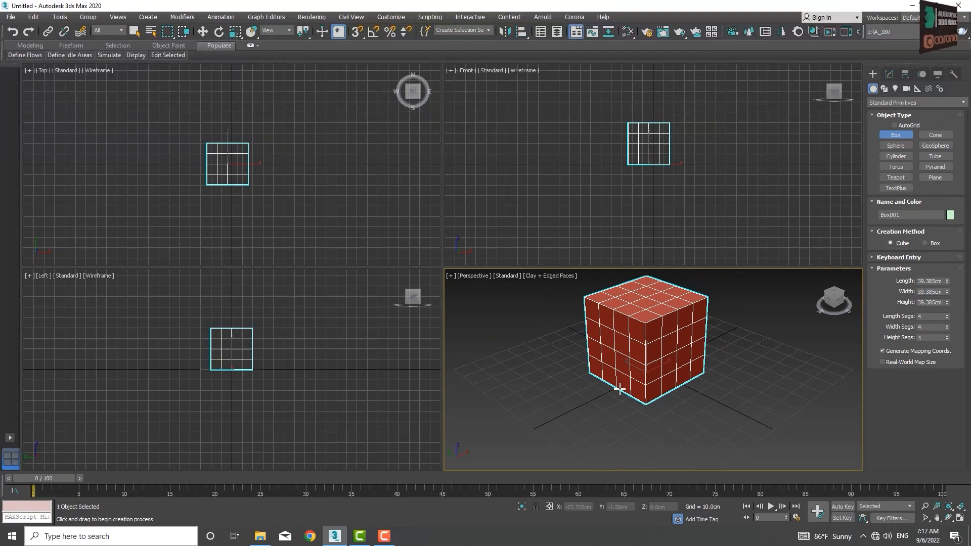
Maximize the Perspective viewport and cycle through the Move, Rotate, Scale and Select tools on the box
{"action": "middle_click_drag", "start_coordinate": [667, 363], "coordinate": [661, 397]}
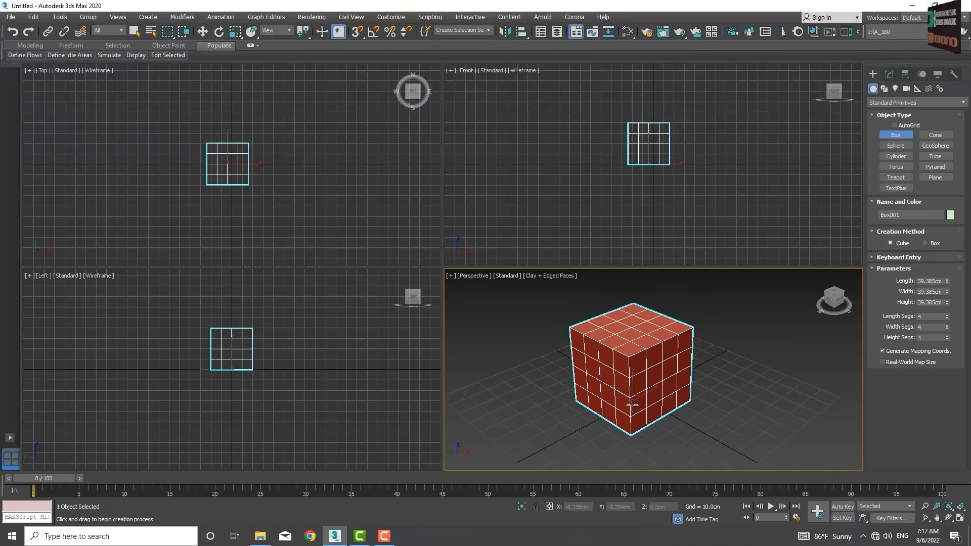
{"action": "scroll", "coordinate": [632, 405], "scroll_direction": "up", "scroll_amount": 5}
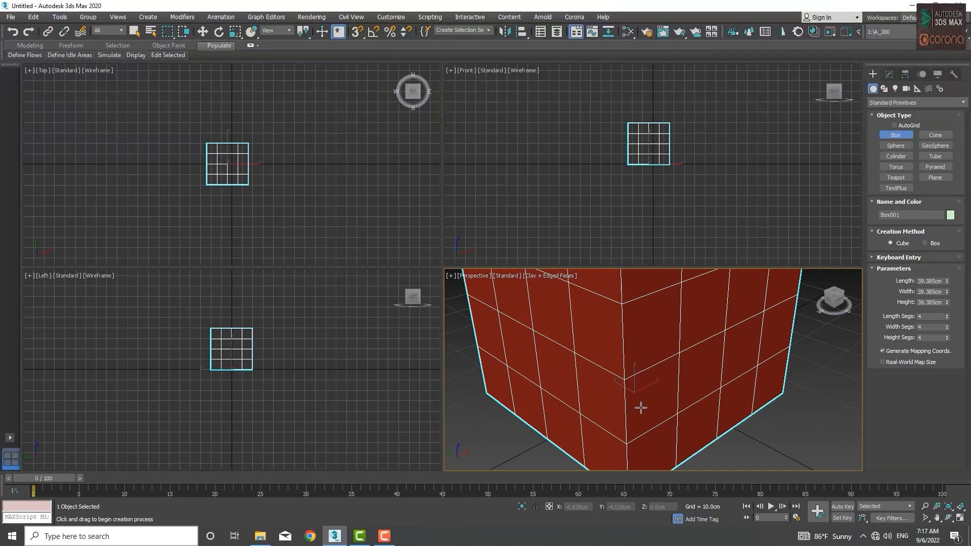
{"action": "key", "text": "alt+w"}
{"action": "scroll", "coordinate": [412, 328], "scroll_direction": "down", "scroll_amount": 8}
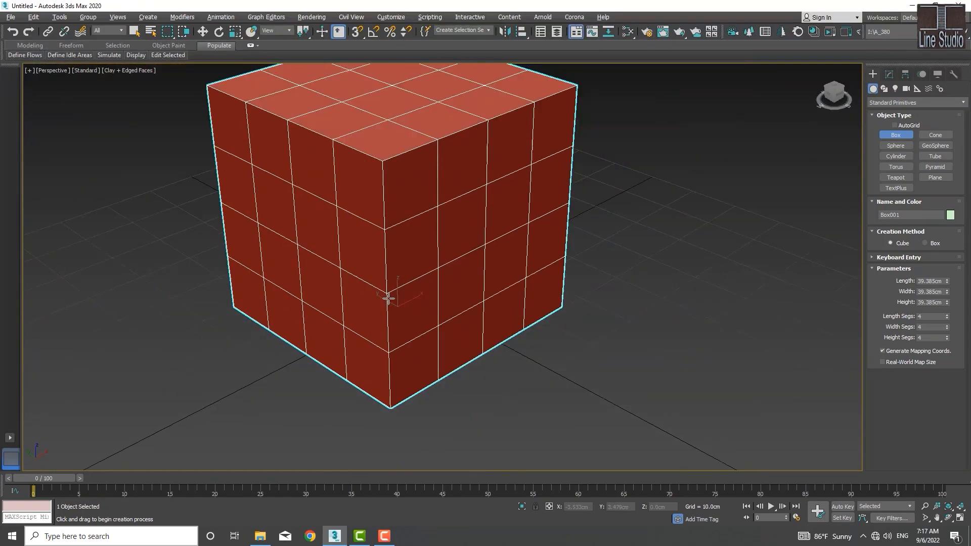
{"action": "scroll", "coordinate": [392, 306], "scroll_direction": "up", "scroll_amount": 1}
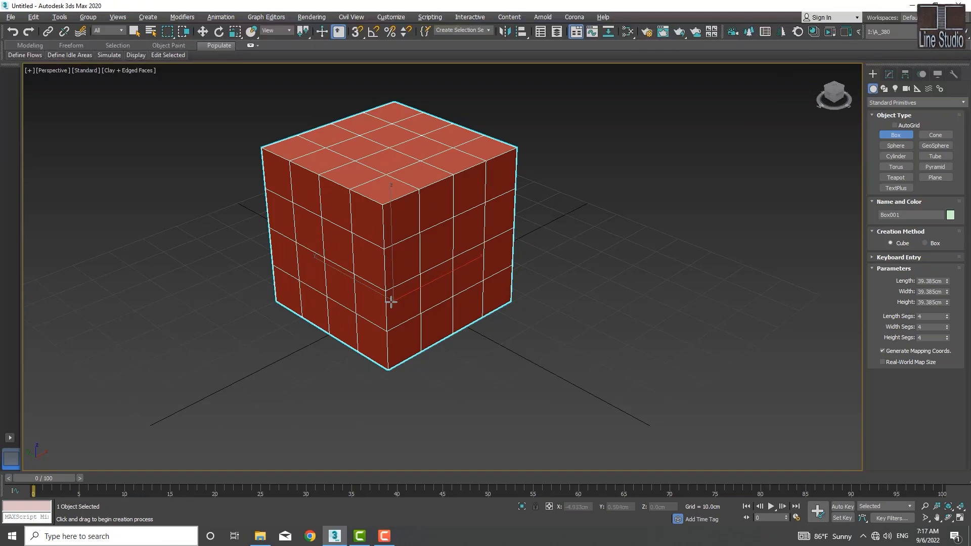
{"action": "key", "text": "w"}
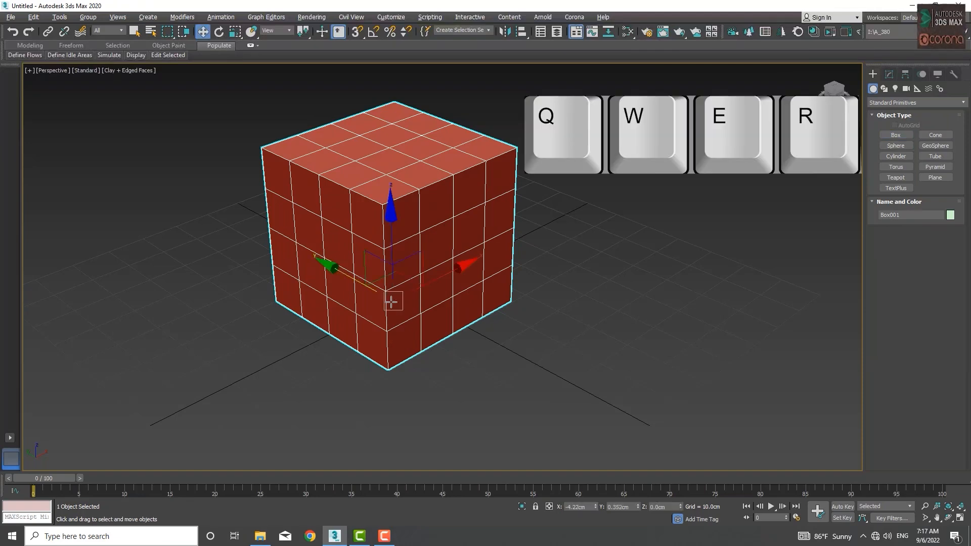
{"action": "key", "text": "e"}
{"action": "key", "text": "r"}
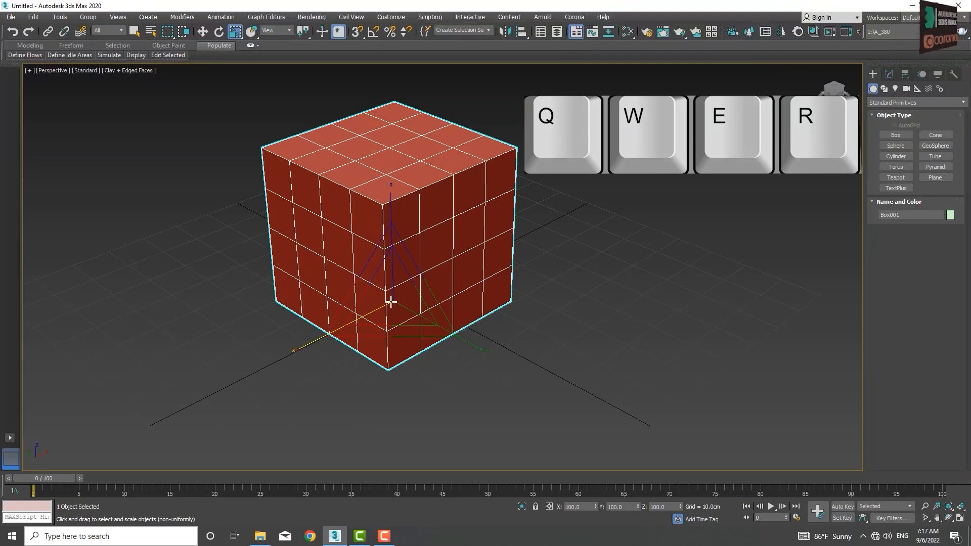
{"action": "key", "text": "q"}
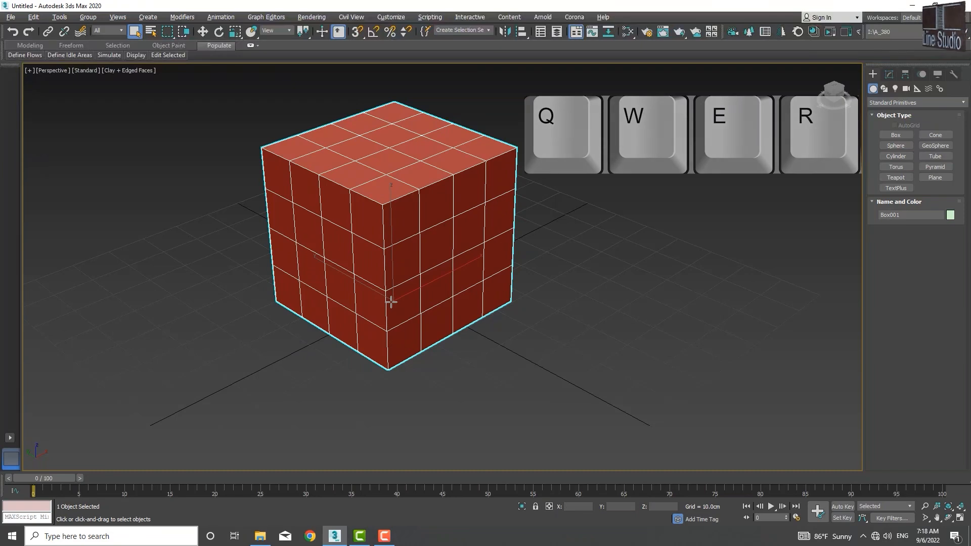
Examine the box in the Perspective view, then restore the four-viewport layout and inspect it in the Top, Left and Front views
{"action": "scroll", "coordinate": [392, 303], "scroll_direction": "down", "scroll_amount": 4}
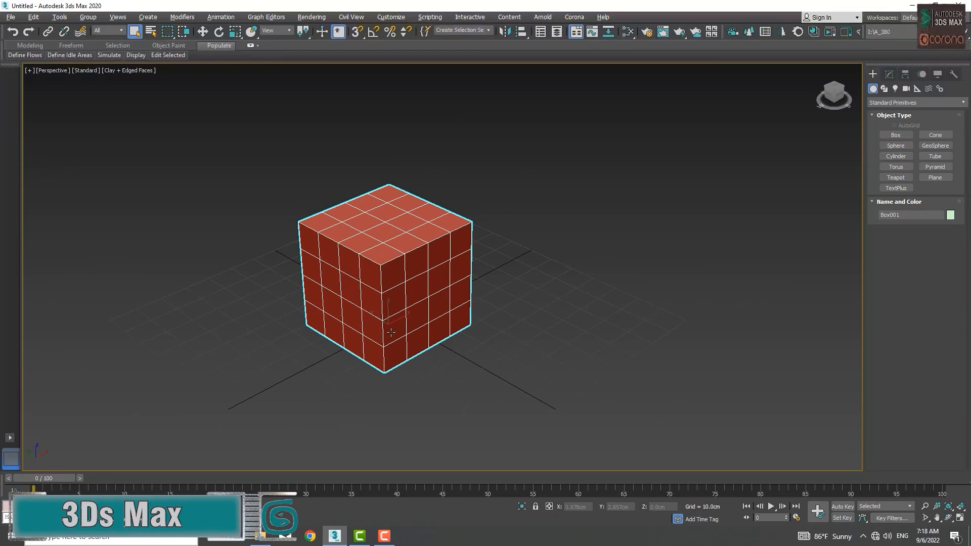
{"action": "scroll", "coordinate": [392, 328], "scroll_direction": "up", "scroll_amount": 4}
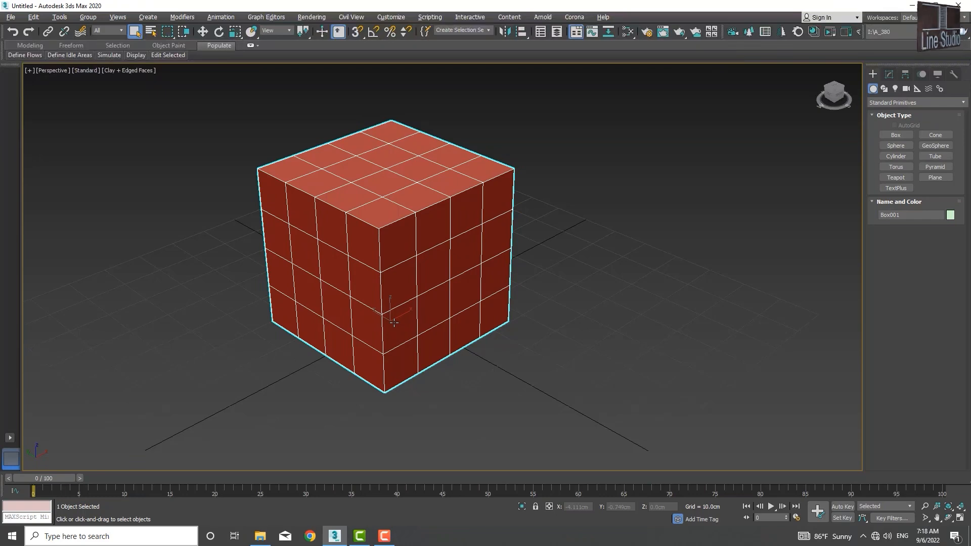
{"action": "middle_click_drag", "start_coordinate": [394, 322], "coordinate": [403, 322]}
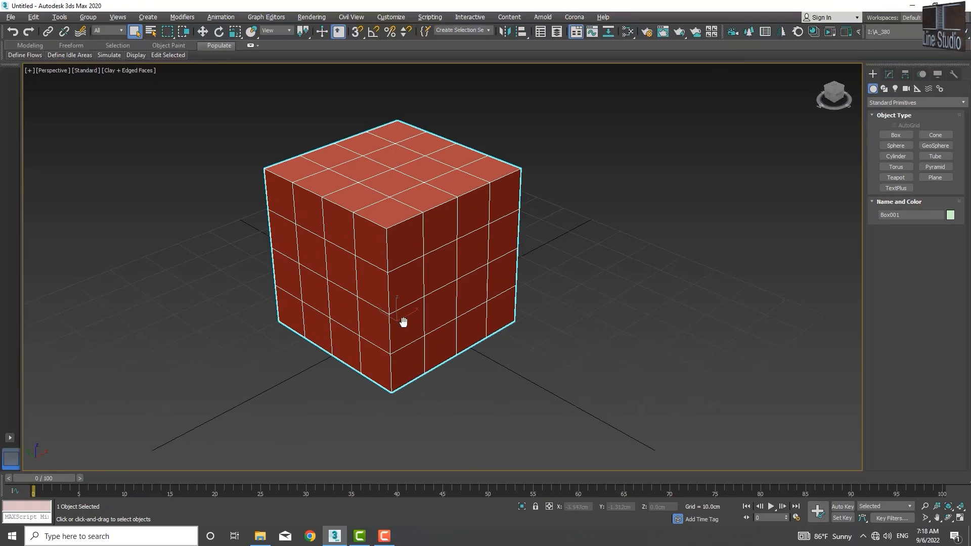
{"action": "key", "text": "alt+w"}
{"action": "middle_click_drag", "start_coordinate": [251, 172], "coordinate": [267, 171]}
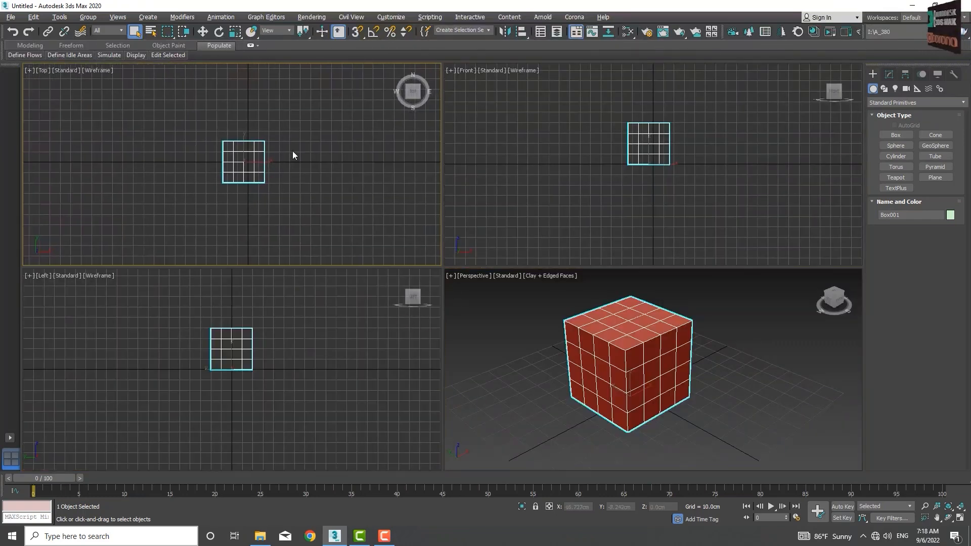
{"action": "scroll", "coordinate": [243, 167], "scroll_direction": "up", "scroll_amount": 5}
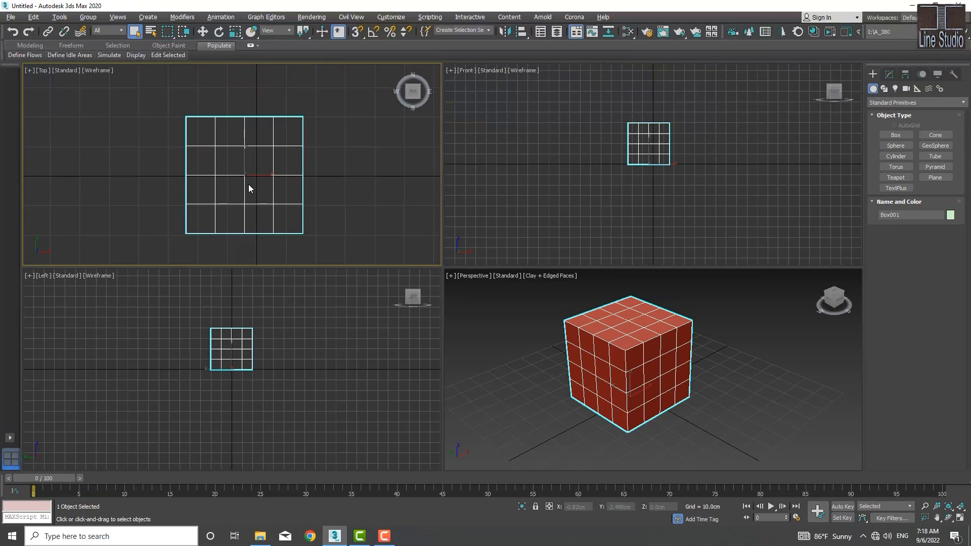
{"action": "middle_click_drag", "start_coordinate": [253, 339], "coordinate": [242, 357]}
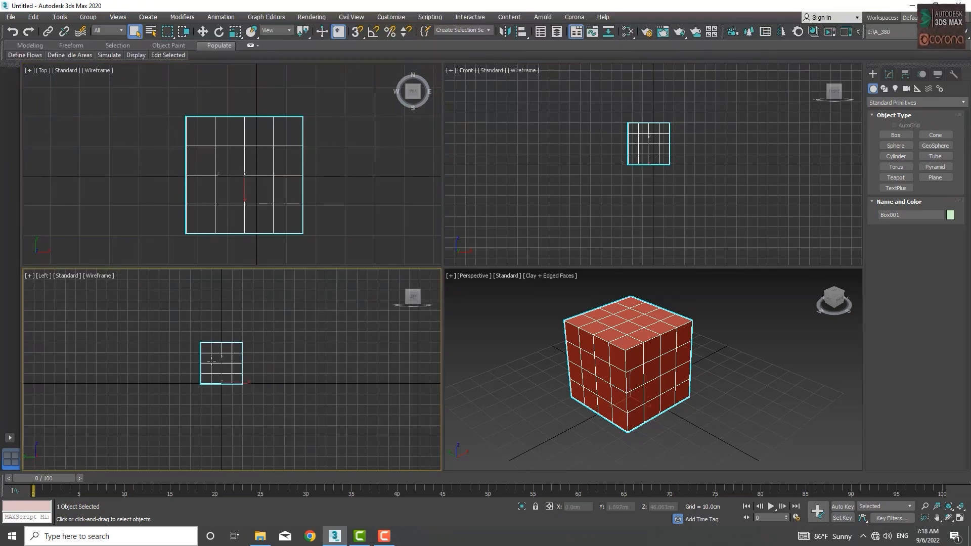
{"action": "scroll", "coordinate": [243, 392], "scroll_direction": "up", "scroll_amount": 6}
{"action": "scroll", "coordinate": [179, 344], "scroll_direction": "down", "scroll_amount": 1}
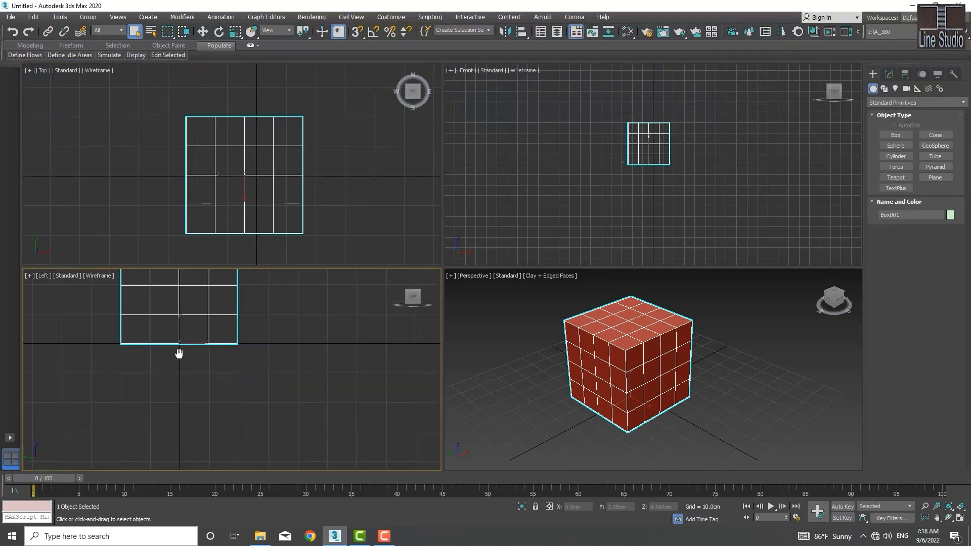
{"action": "middle_click_drag", "start_coordinate": [180, 351], "coordinate": [181, 420]}
{"action": "middle_click_drag", "start_coordinate": [648, 135], "coordinate": [631, 143]}
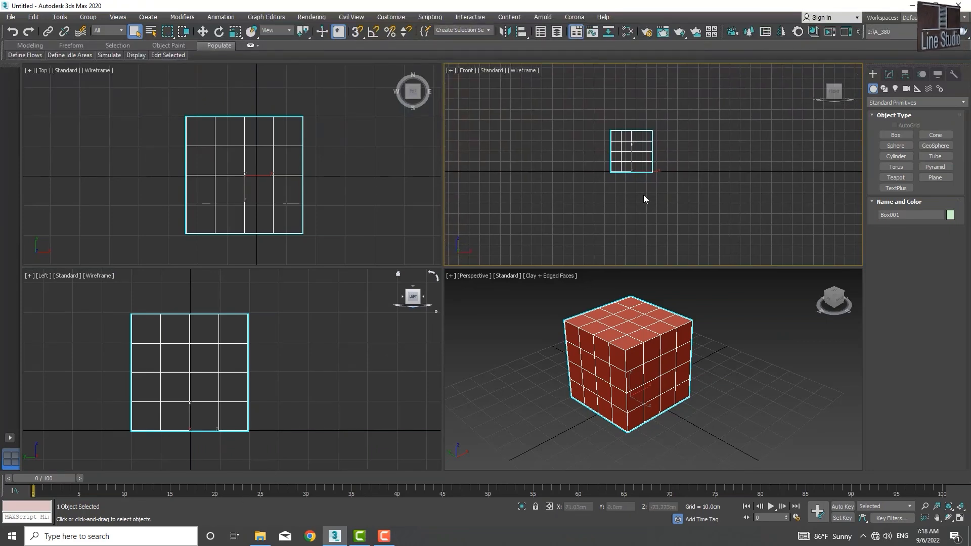
{"action": "scroll", "coordinate": [632, 171], "scroll_direction": "up", "scroll_amount": 6}
{"action": "scroll", "coordinate": [627, 188], "scroll_direction": "down", "scroll_amount": 5}
{"action": "middle_click_drag", "start_coordinate": [631, 202], "coordinate": [643, 198]}
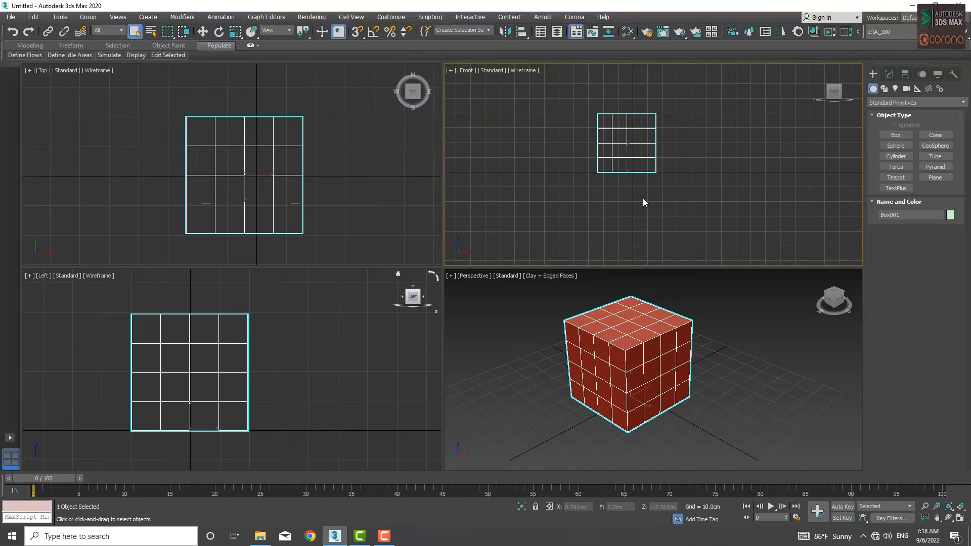
Try to rotate the box about its base pivot in the Perspective viewport
{"action": "key", "text": "e"}
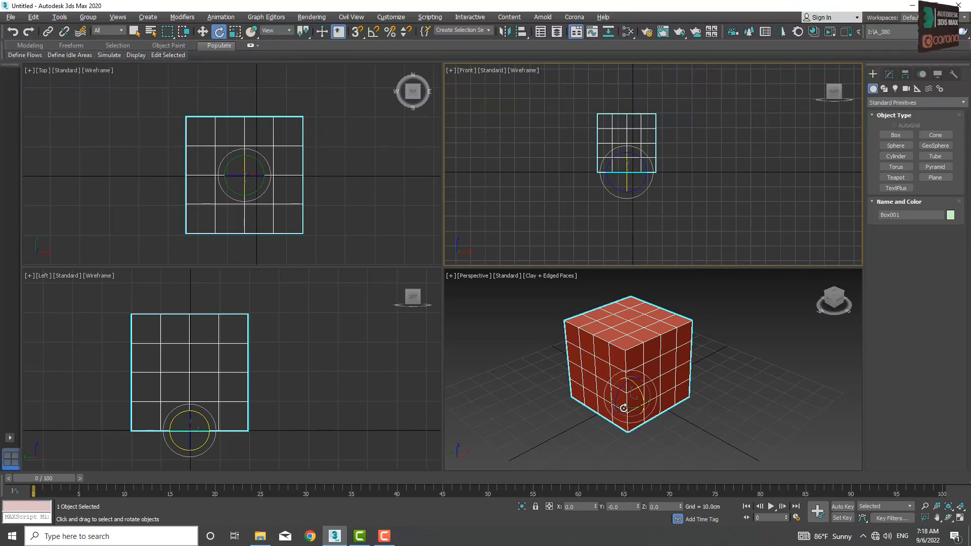
{"action": "middle_click_drag", "start_coordinate": [621, 408], "coordinate": [621, 407]}
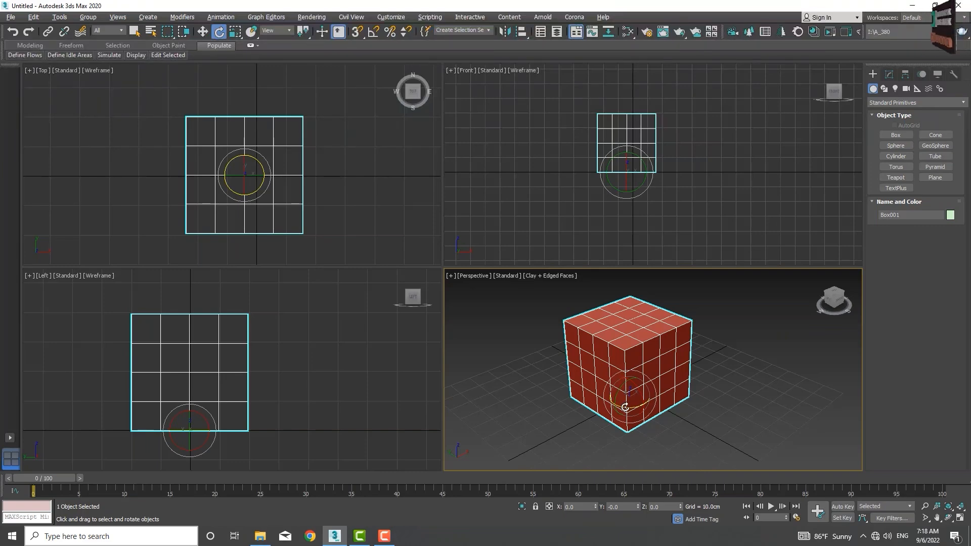
{"action": "mouse_move", "coordinate": [625, 406]}
{"action": "left_mouse_down"}
{"action": "mouse_move", "coordinate": [668, 404]}
{"action": "mouse_move", "coordinate": [561, 423]}
{"action": "mouse_move", "coordinate": [637, 405]}
{"action": "left_mouse_up"}
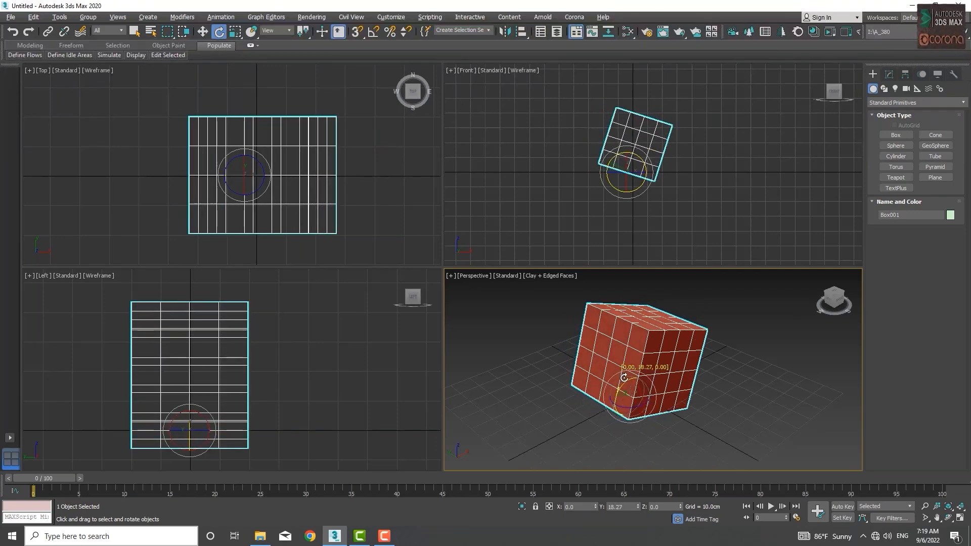
{"action": "left_click_drag", "start_coordinate": [624, 377], "coordinate": [621, 410]}
{"action": "right_click", "coordinate": [621, 410]}
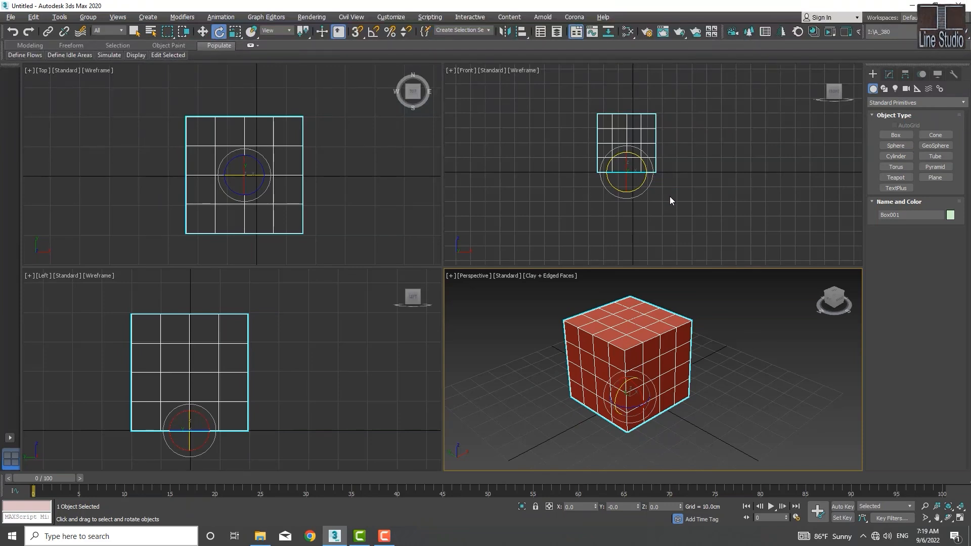
Turn on Affect Pivot Only for the box and inspect its base pivot in the Perspective viewport
{"action": "middle_click_drag", "start_coordinate": [660, 199], "coordinate": [665, 201]}
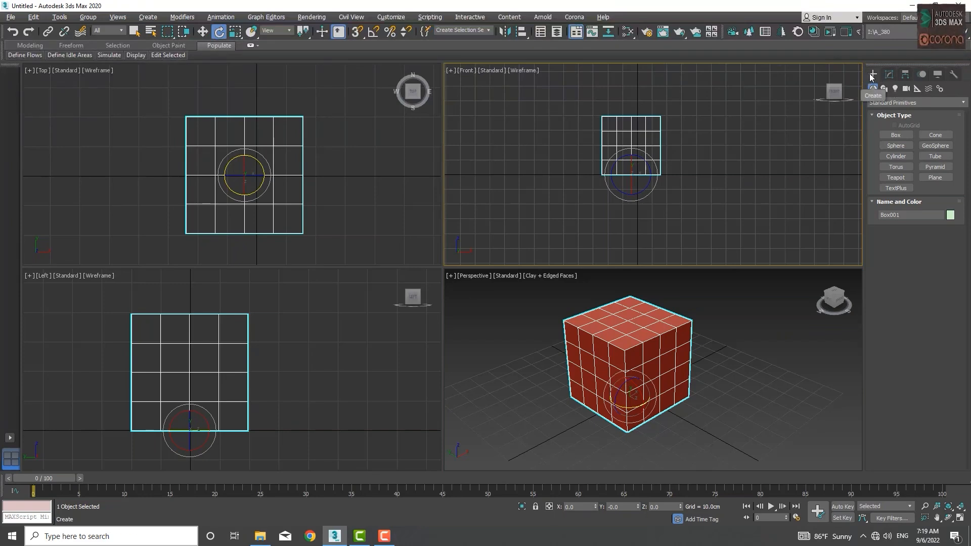
{"action": "left_click", "coordinate": [907, 75]}
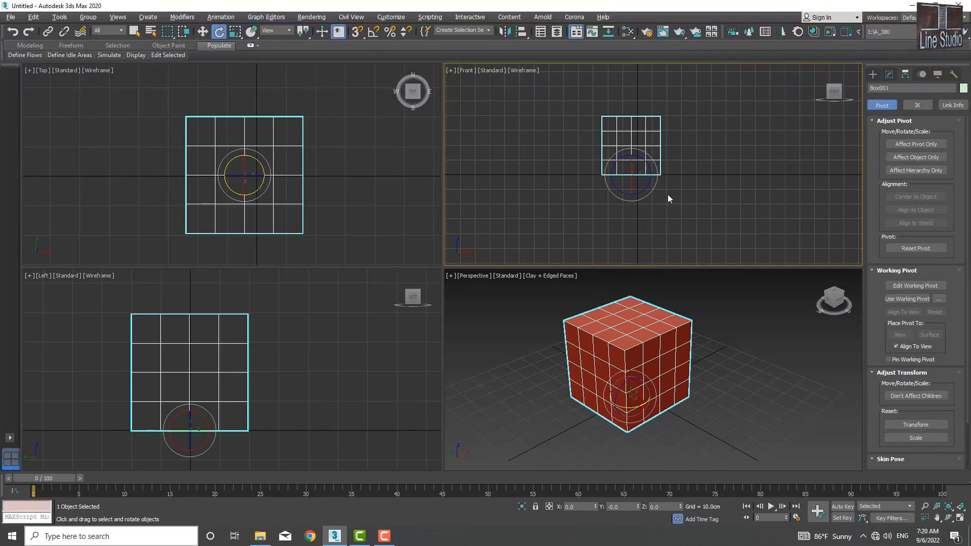
{"action": "left_click", "coordinate": [924, 144]}
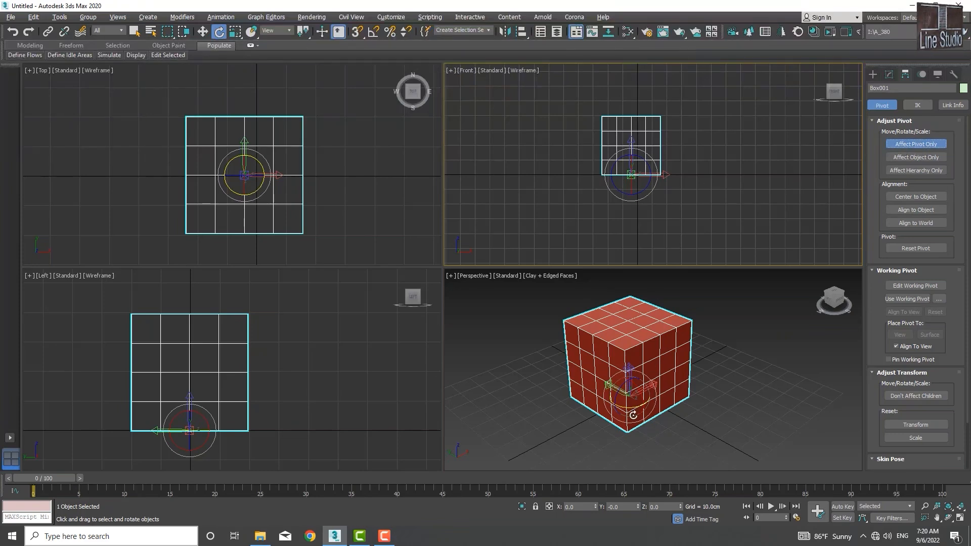
{"action": "scroll", "coordinate": [631, 392], "scroll_direction": "up", "scroll_amount": 5}
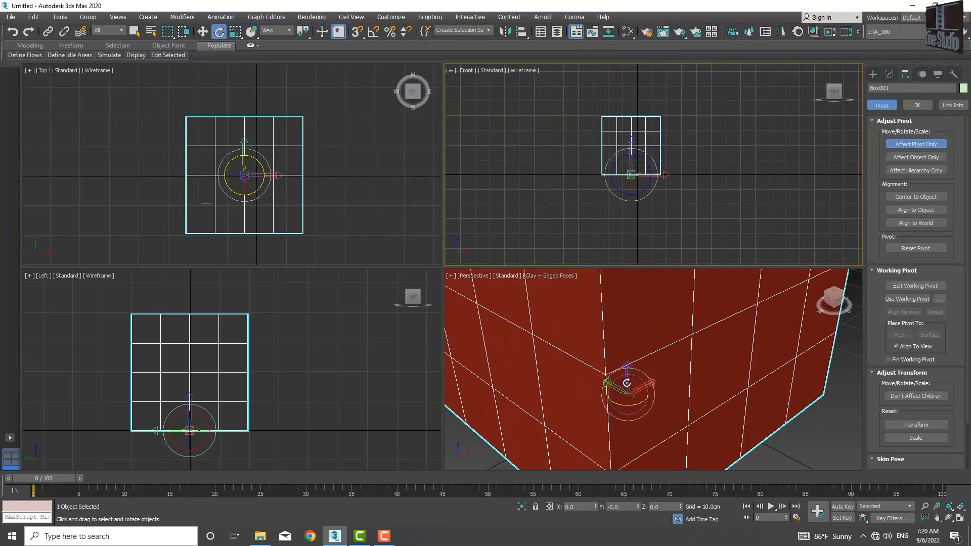
{"action": "mouse_move", "coordinate": [622, 405]}
{"action": "left_mouse_down"}
{"action": "mouse_move", "coordinate": [613, 419]}
{"action": "mouse_move", "coordinate": [564, 416]}
{"action": "mouse_move", "coordinate": [690, 397]}
{"action": "mouse_move", "coordinate": [612, 409]}
{"action": "left_mouse_up"}
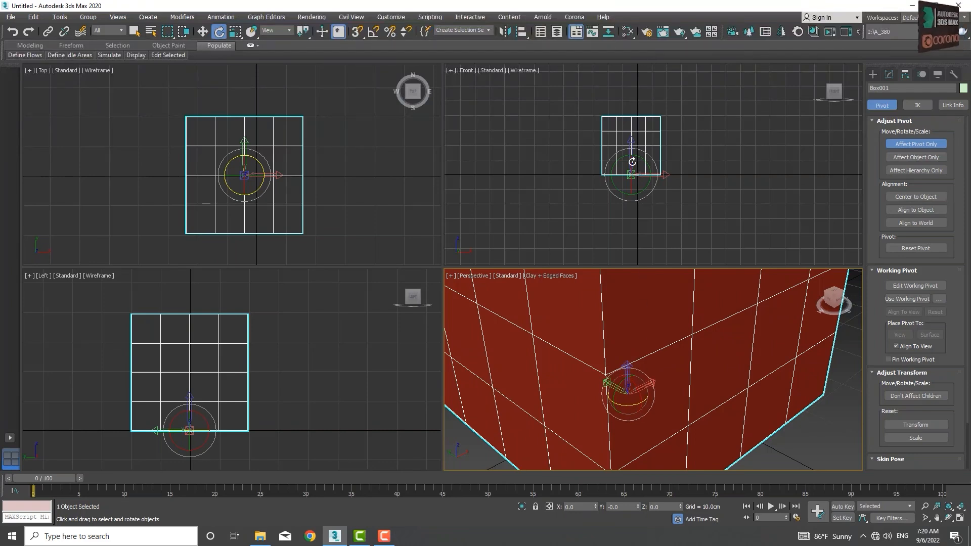
Move the box's pivot vertically to the middle of the cube in the Front viewport, at about Z 19.75 cm
{"action": "left_click", "coordinate": [641, 189]}
{"action": "key", "text": "w"}
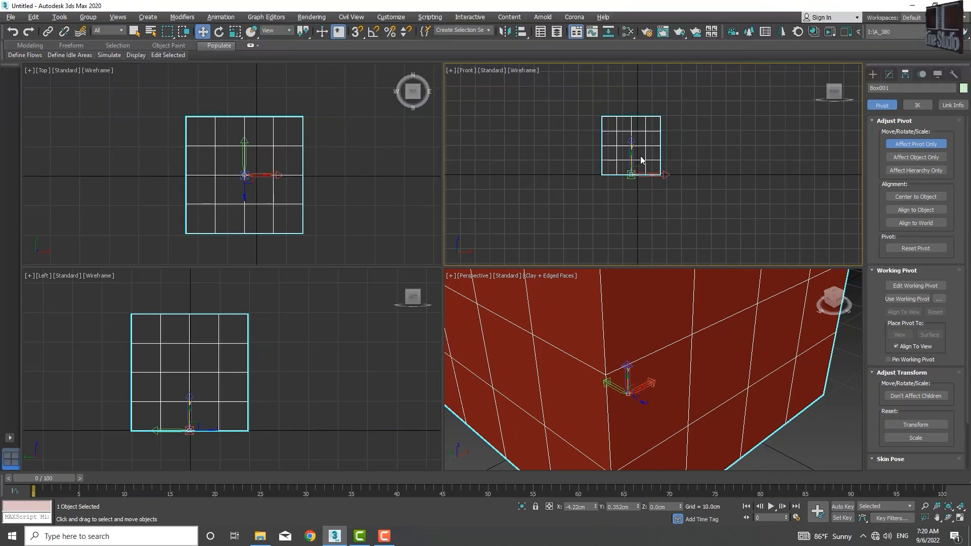
{"action": "scroll", "coordinate": [606, 186], "scroll_direction": "up", "scroll_amount": 5}
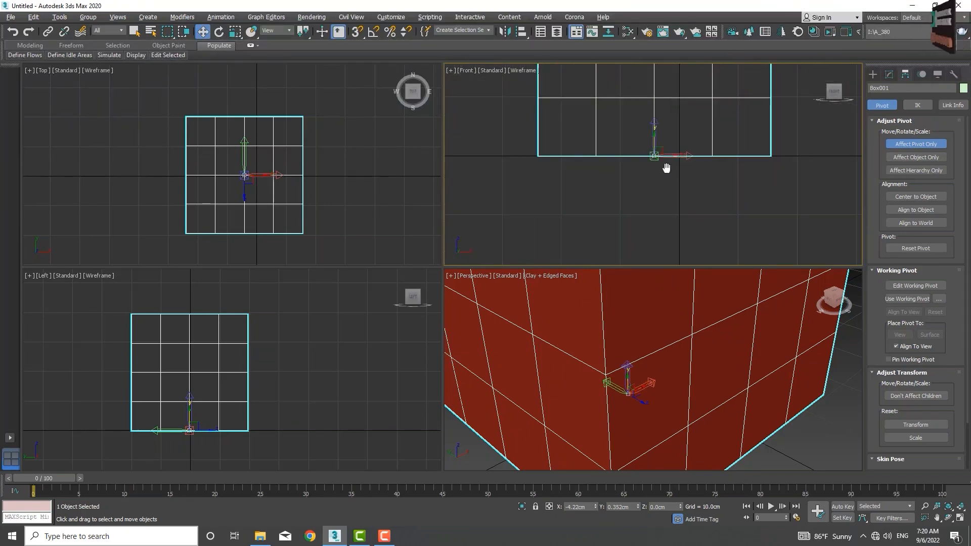
{"action": "middle_click_drag", "start_coordinate": [666, 168], "coordinate": [598, 201]}
{"action": "scroll", "coordinate": [677, 150], "scroll_direction": "down", "scroll_amount": 3}
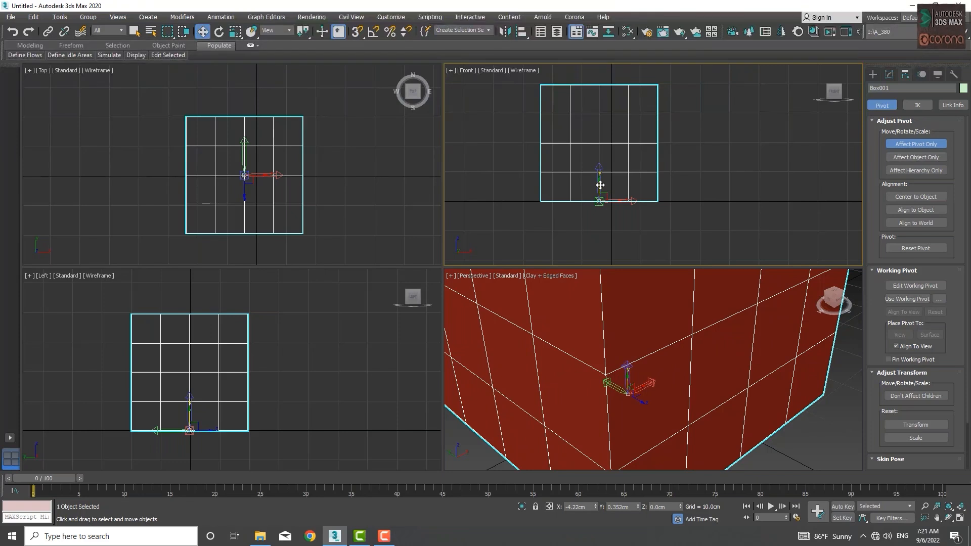
{"action": "left_click_drag", "start_coordinate": [598, 182], "coordinate": [599, 127]}
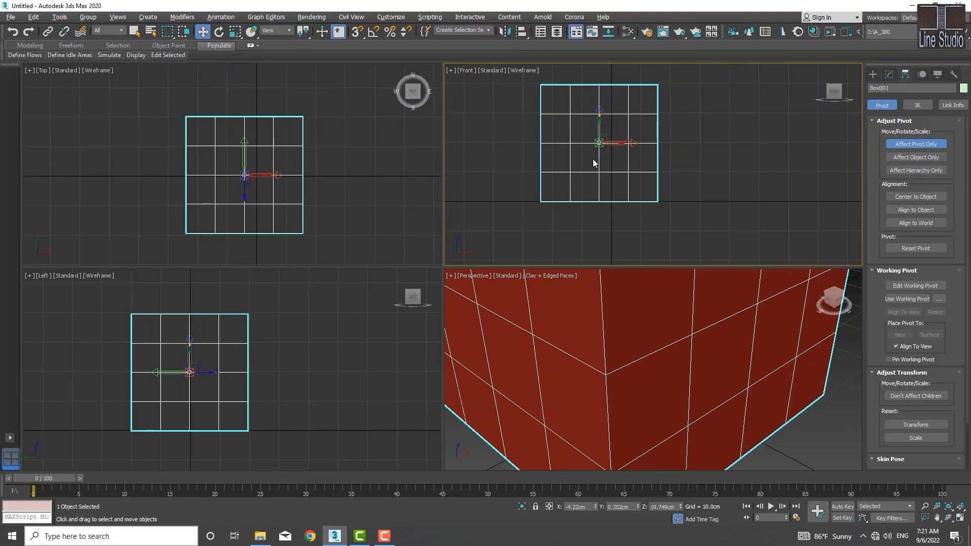
Align the box's pivot exactly with the cube's centre using Center to Object
{"action": "middle_click_drag", "start_coordinate": [592, 158], "coordinate": [618, 139]}
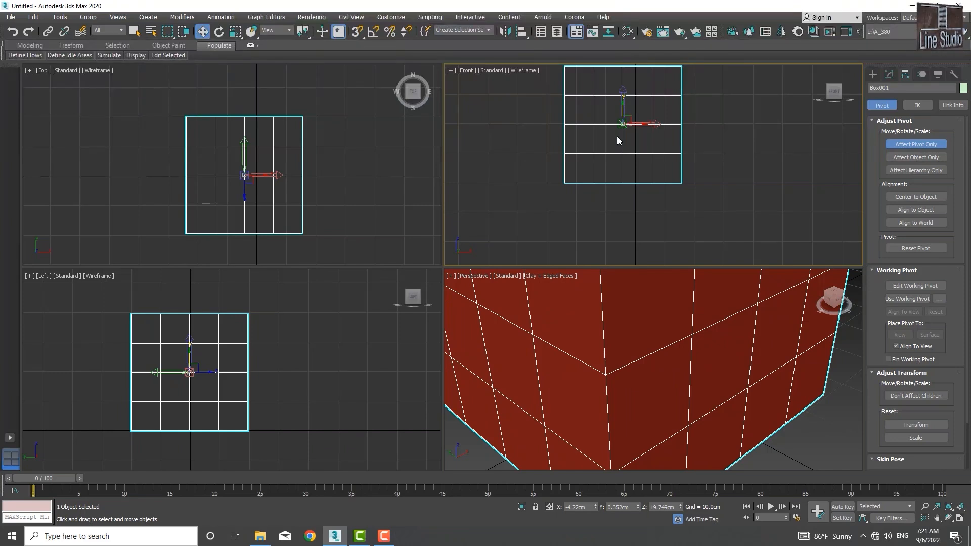
{"action": "left_click", "coordinate": [927, 199]}
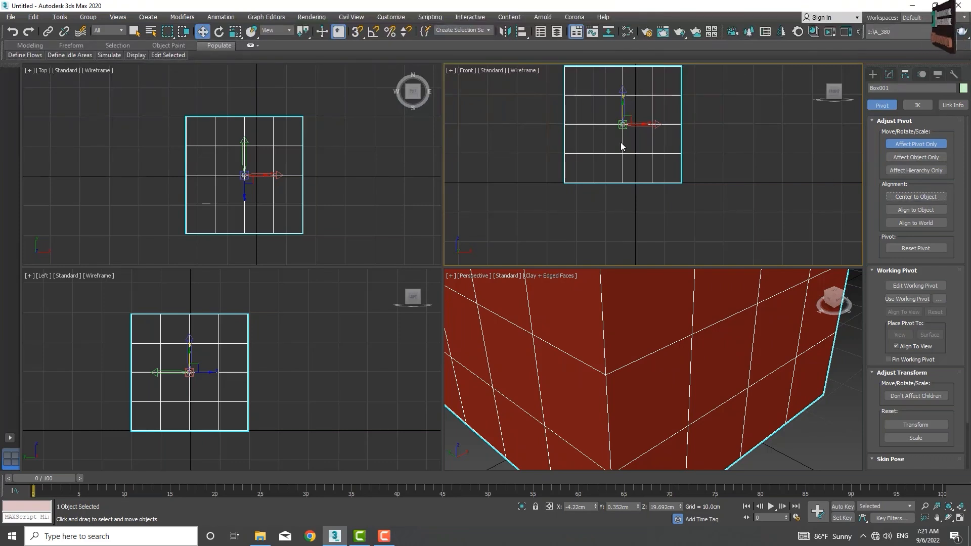
{"action": "scroll", "coordinate": [620, 142], "scroll_direction": "down", "scroll_amount": 6}
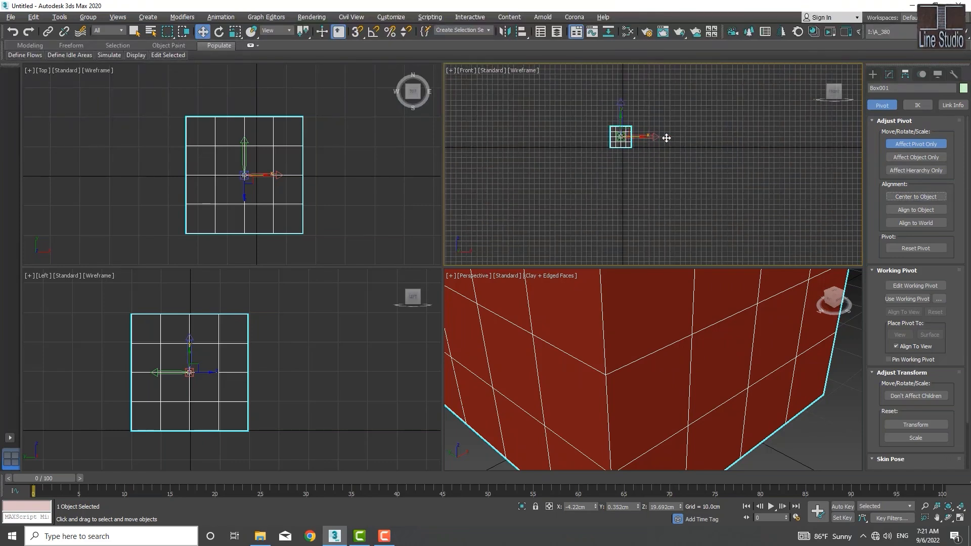
Move the box's pivot far away from the cube in the Front viewport, to about X 467.9 cm and Z 132.2 cm
{"action": "left_click_drag", "start_coordinate": [666, 137], "coordinate": [878, 167]}
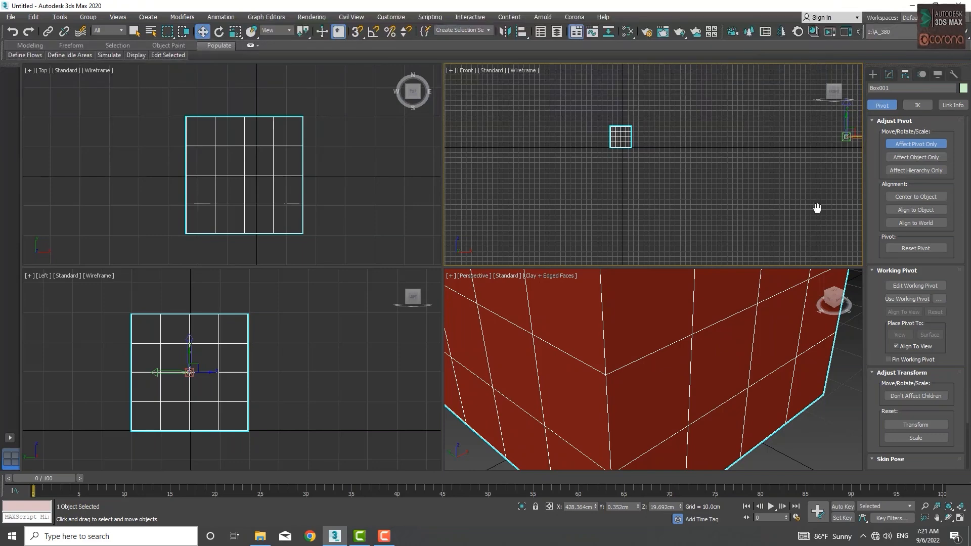
{"action": "middle_click_drag", "start_coordinate": [817, 208], "coordinate": [737, 240]}
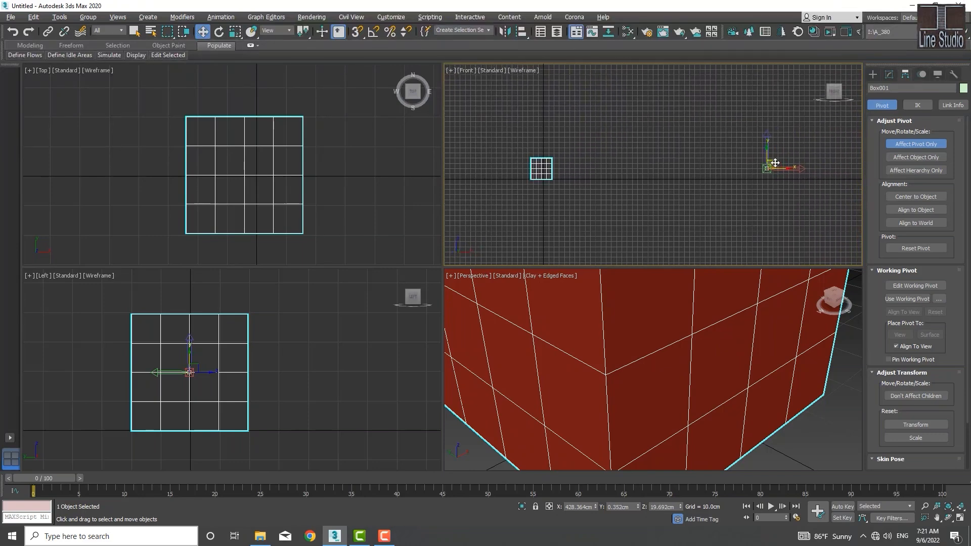
{"action": "left_click_drag", "start_coordinate": [775, 163], "coordinate": [794, 107]}
{"action": "middle_click_drag", "start_coordinate": [719, 160], "coordinate": [824, 174]}
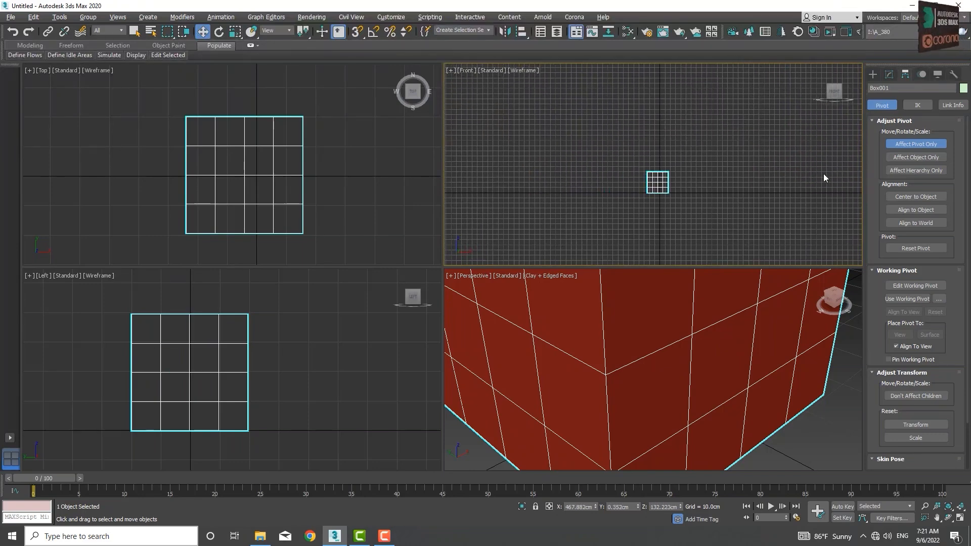
Bring the distant pivot back to the middle of the cube with Center to Object
{"action": "scroll", "coordinate": [749, 178], "scroll_direction": "up", "scroll_amount": 3}
{"action": "middle_click_drag", "start_coordinate": [641, 202], "coordinate": [673, 192]}
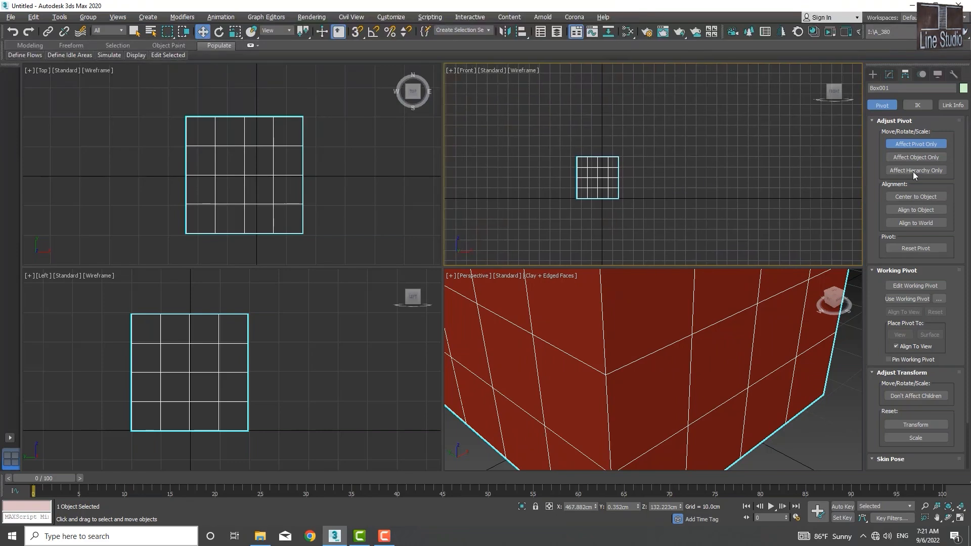
{"action": "left_click", "coordinate": [917, 197]}
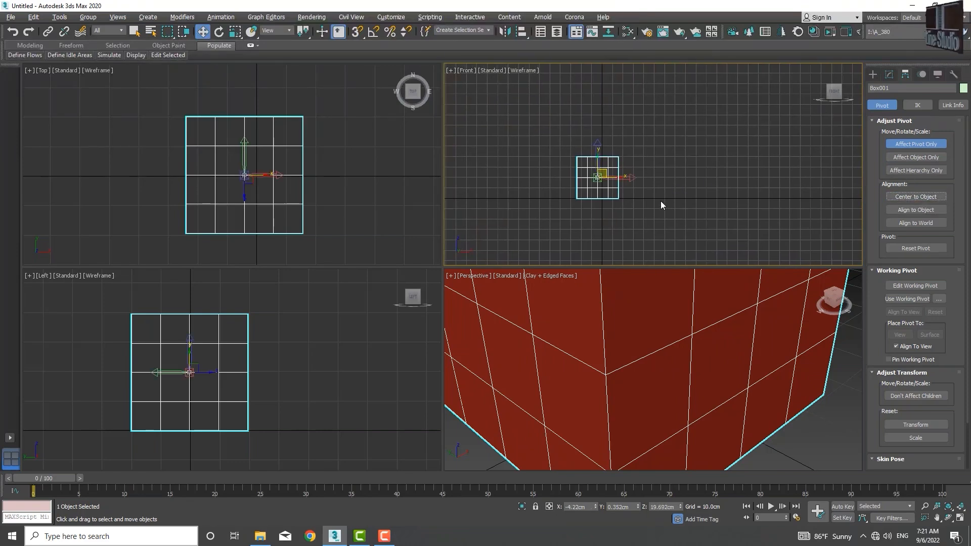
{"action": "middle_click_drag", "start_coordinate": [605, 218], "coordinate": [618, 210]}
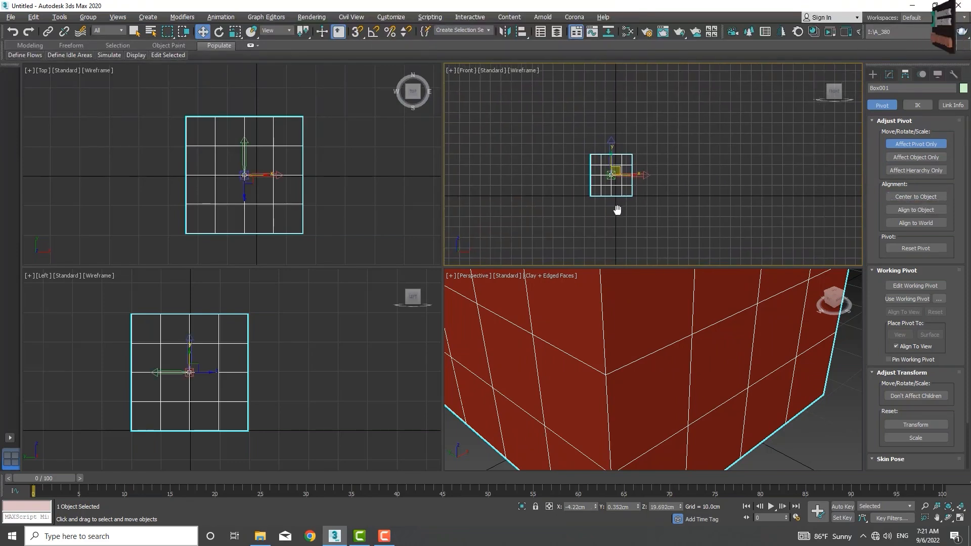
{"action": "scroll", "coordinate": [614, 188], "scroll_direction": "up", "scroll_amount": 4}
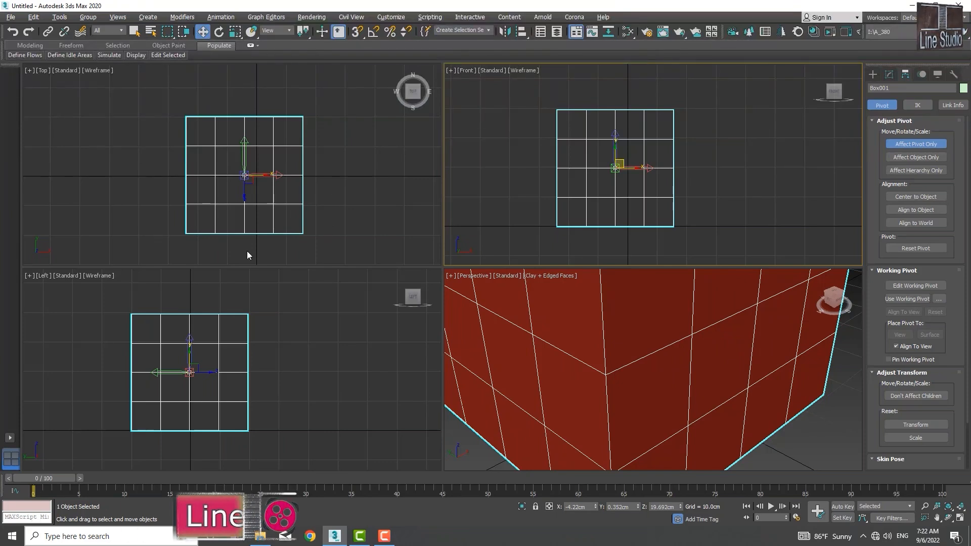
Place the pivot on the cube's bottom back-left corner, about X -24.1, Y 20.2 and Z -0.2 cm, and turn off Affect Pivot Only
{"action": "middle_click_drag", "start_coordinate": [267, 219], "coordinate": [282, 206]}
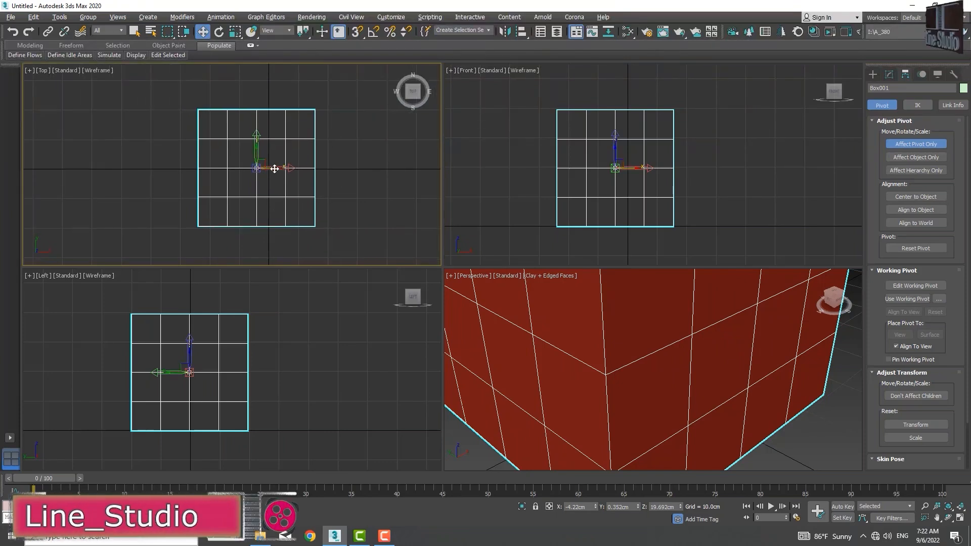
{"action": "left_click_drag", "start_coordinate": [272, 167], "coordinate": [208, 104]}
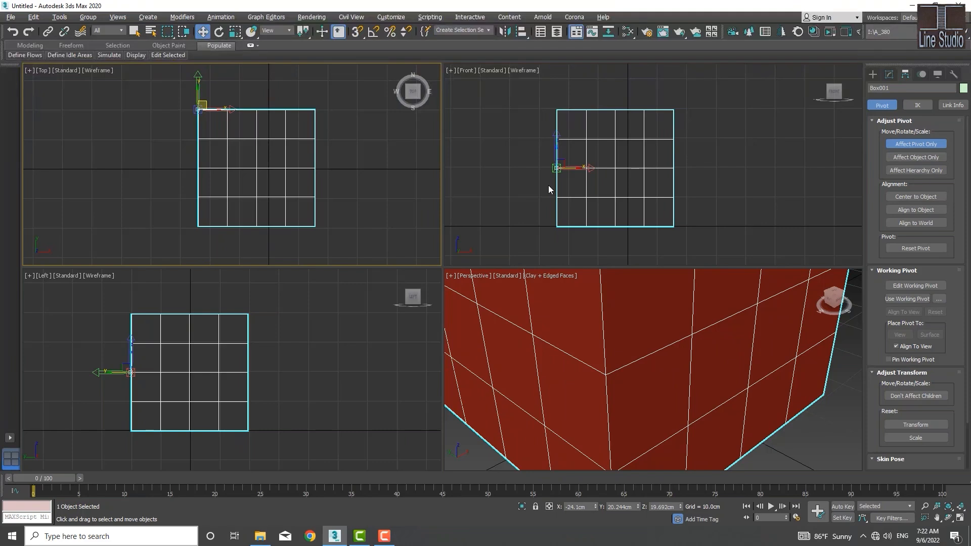
{"action": "middle_click_drag", "start_coordinate": [573, 175], "coordinate": [582, 173]}
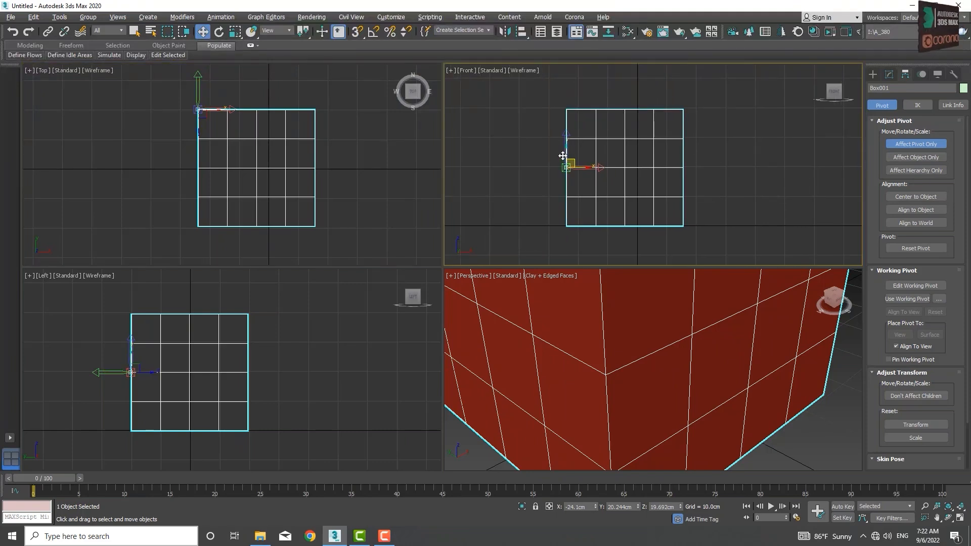
{"action": "left_click_drag", "start_coordinate": [566, 157], "coordinate": [566, 213]}
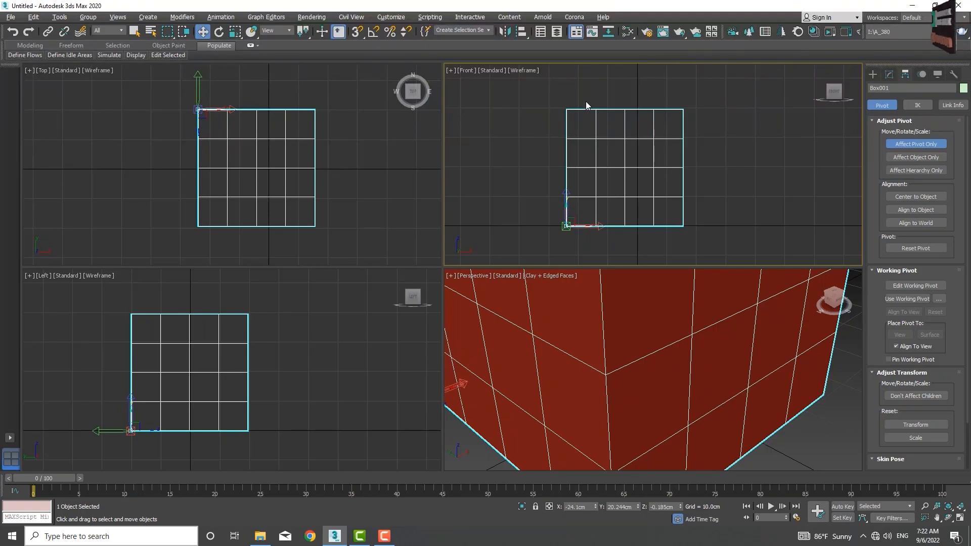
{"action": "left_click", "coordinate": [914, 144]}
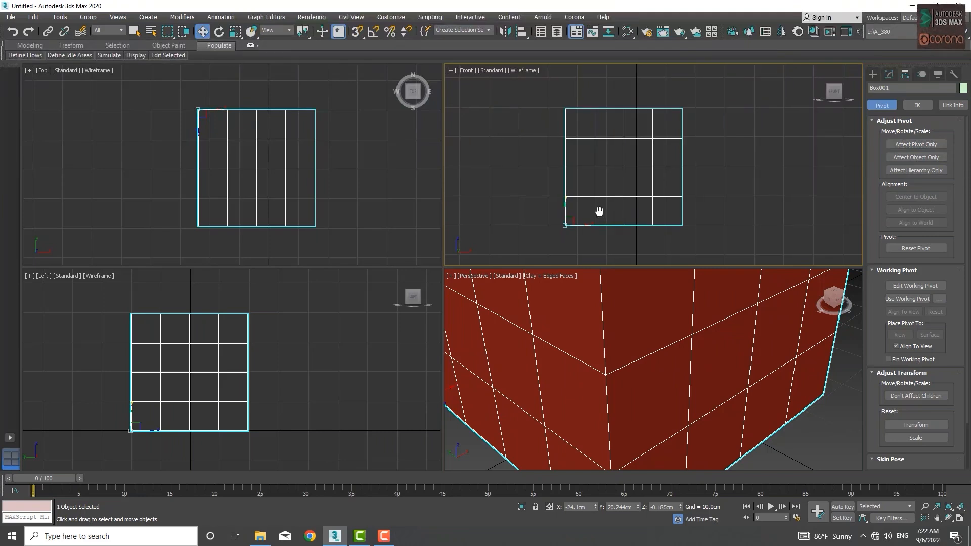
{"action": "mouse_move", "coordinate": [598, 211]}
{"action": "middle_mouse_down"}
{"action": "mouse_move", "coordinate": [600, 158]}
{"action": "mouse_move", "coordinate": [597, 223]}
{"action": "middle_mouse_up"}
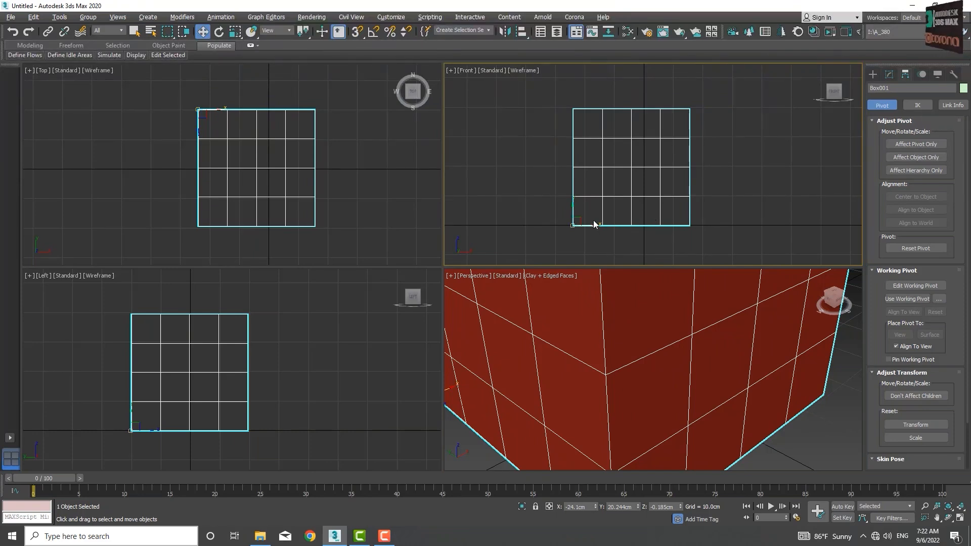
Try to rotate the box about its corner pivot in the Front and Top viewports, and cancel the rotation
{"action": "key", "text": "e"}
{"action": "left_click_drag", "start_coordinate": [588, 215], "coordinate": [611, 202]}
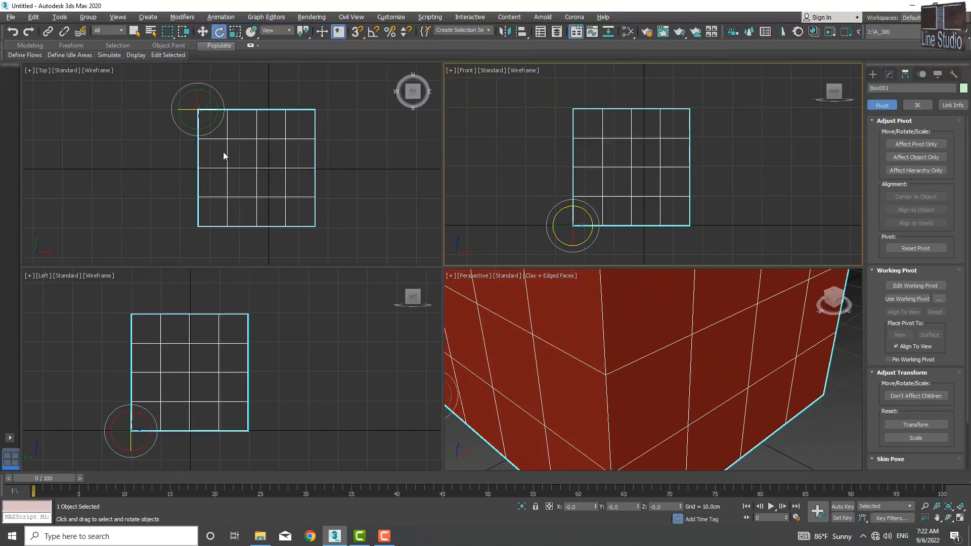
{"action": "left_click", "coordinate": [198, 98]}
{"action": "left_click_drag", "start_coordinate": [198, 99], "coordinate": [198, 76]}
{"action": "left_click_drag", "start_coordinate": [198, 32], "coordinate": [229, 114]}
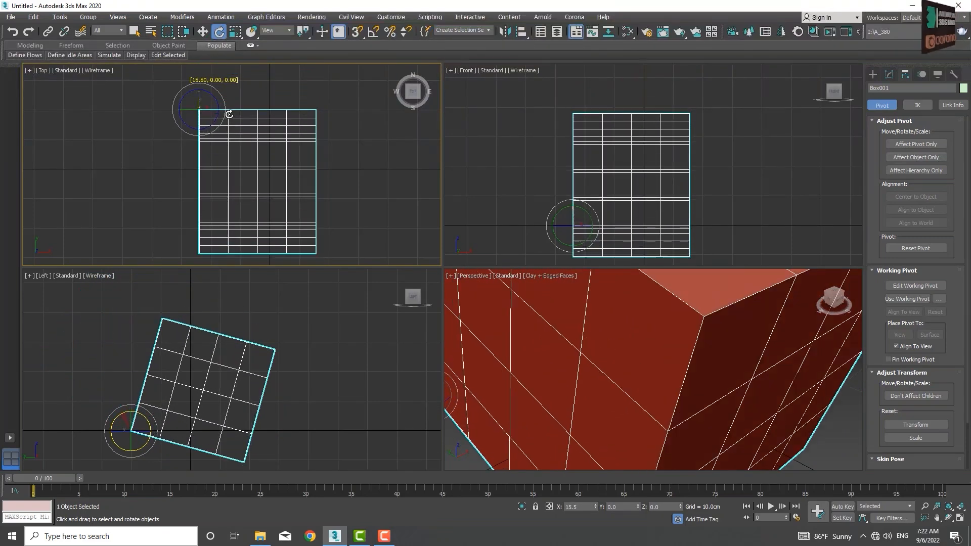
{"action": "right_click", "coordinate": [230, 114]}
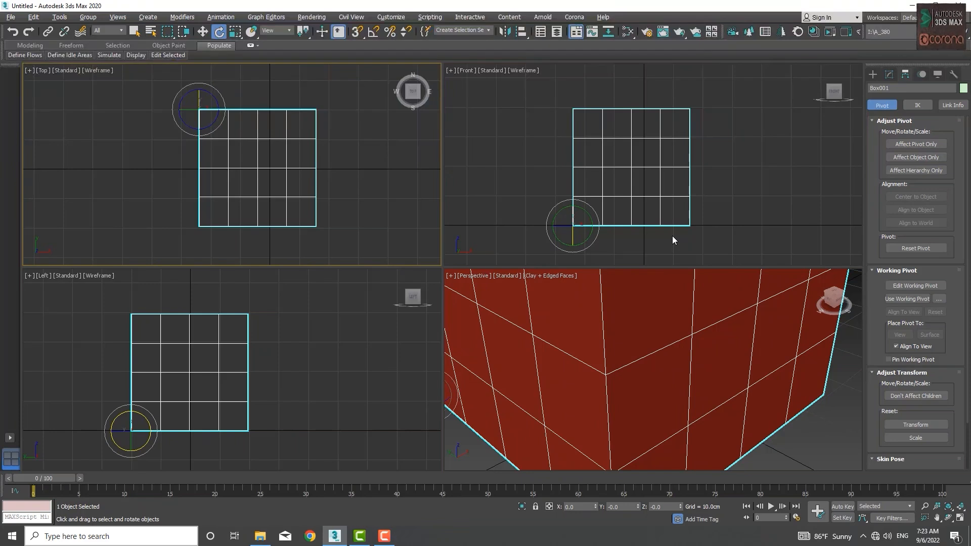
Recentre the corner pivot on the box with Affect Pivot Only and Center to Object, and leave pivot editing
{"action": "scroll", "coordinate": [631, 211], "scroll_direction": "down", "scroll_amount": 5}
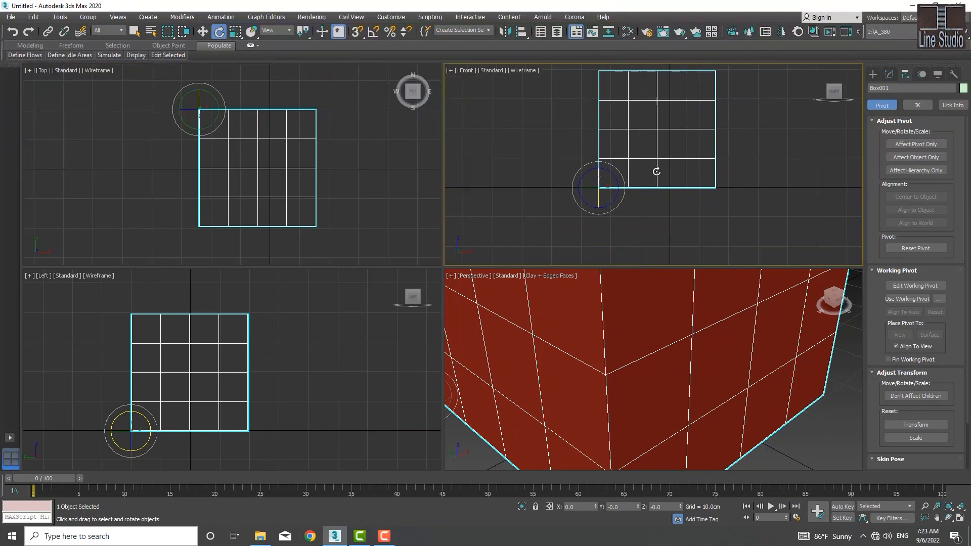
{"action": "left_click", "coordinate": [921, 144]}
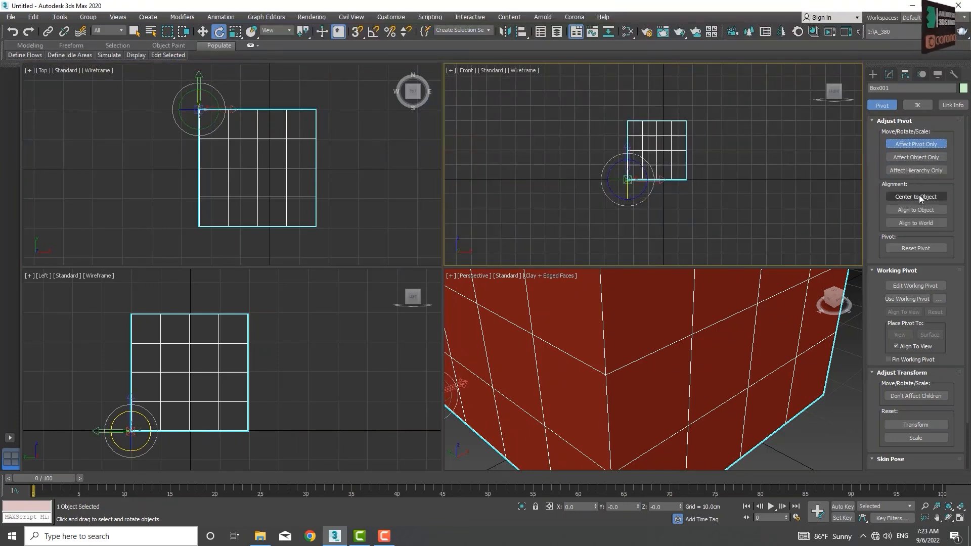
{"action": "left_click", "coordinate": [919, 196]}
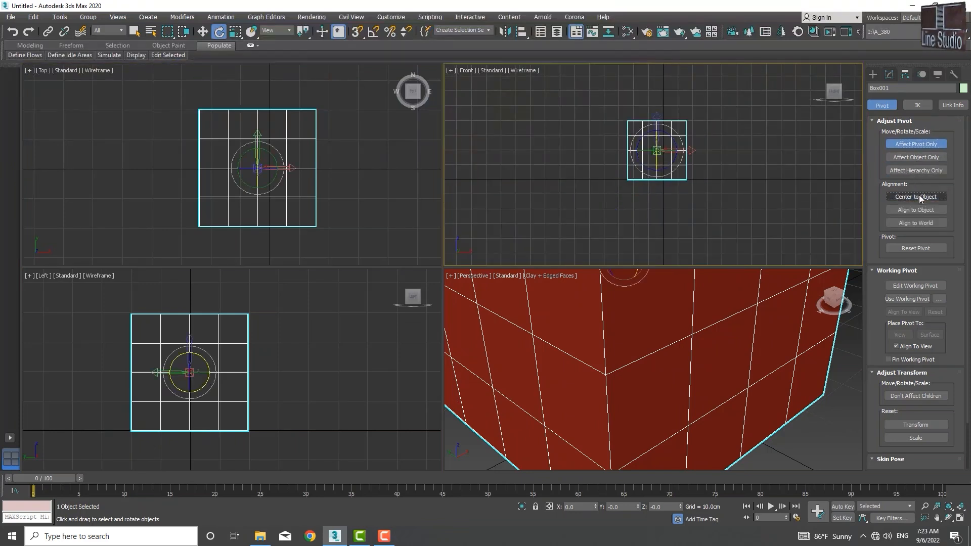
{"action": "left_click", "coordinate": [915, 145]}
{"action": "middle_click_drag", "start_coordinate": [630, 171], "coordinate": [617, 178]}
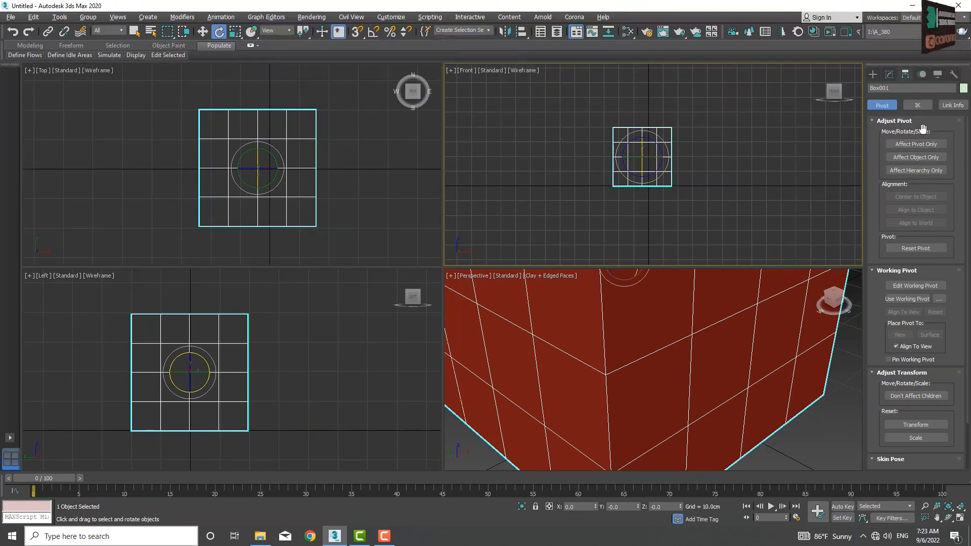
{"action": "left_click", "coordinate": [873, 75]}
Try to rotate the box about 102 degrees around X at its centred pivot in the Perspective viewport, and undo the rotation
{"action": "scroll", "coordinate": [644, 147], "scroll_direction": "up", "scroll_amount": 5}
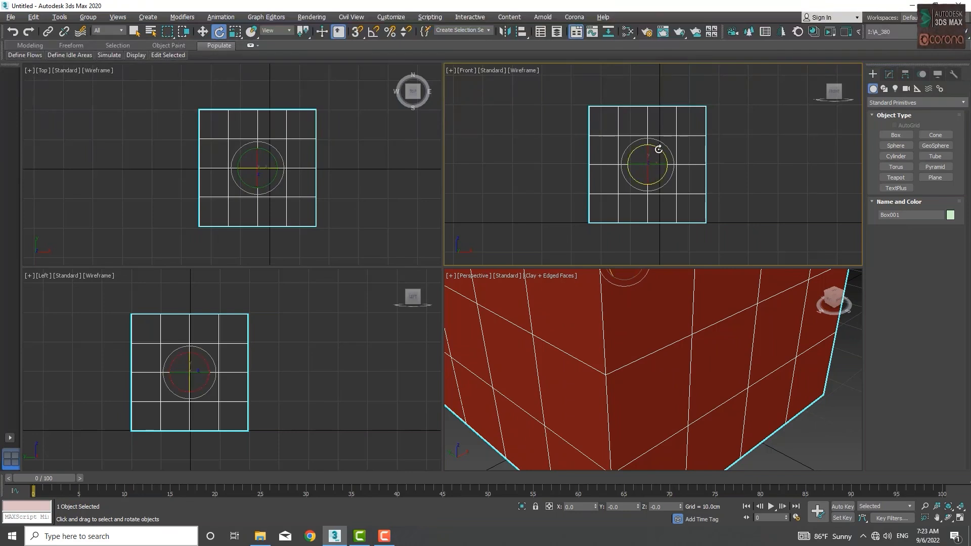
{"action": "scroll", "coordinate": [646, 361], "scroll_direction": "down", "scroll_amount": 10}
{"action": "scroll", "coordinate": [651, 335], "scroll_direction": "up", "scroll_amount": 3}
{"action": "middle_click_drag", "start_coordinate": [651, 335], "coordinate": [629, 376]}
{"action": "scroll", "coordinate": [629, 376], "scroll_direction": "down", "scroll_amount": 3}
{"action": "scroll", "coordinate": [629, 375], "scroll_direction": "up", "scroll_amount": 3}
{"action": "scroll", "coordinate": [629, 376], "scroll_direction": "down", "scroll_amount": 3}
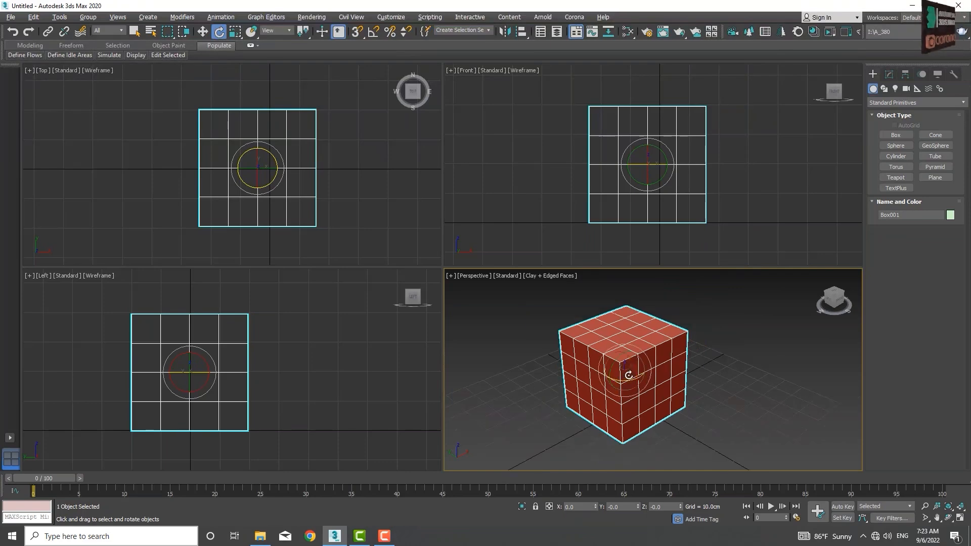
{"action": "left_click_drag", "start_coordinate": [634, 363], "coordinate": [666, 389]}
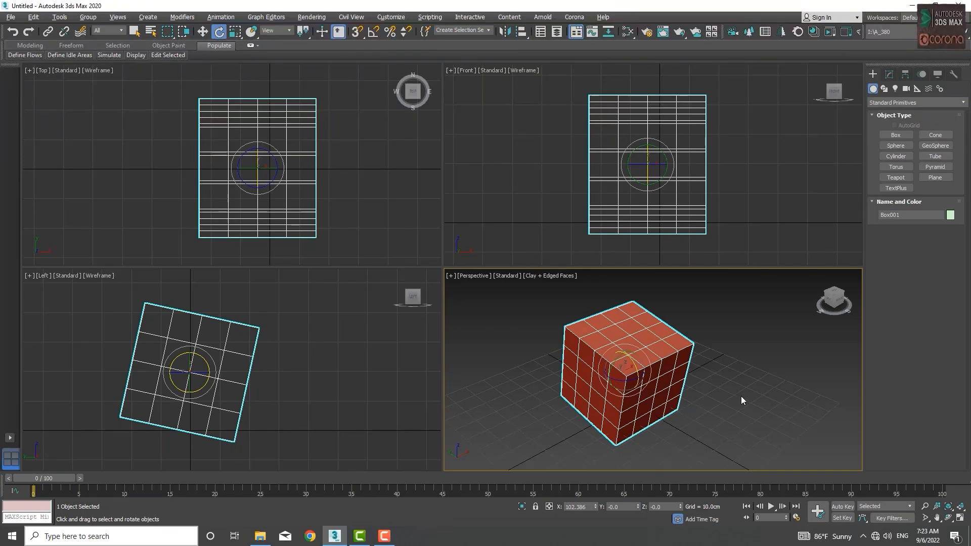
{"action": "key", "text": "ctrl+z"}
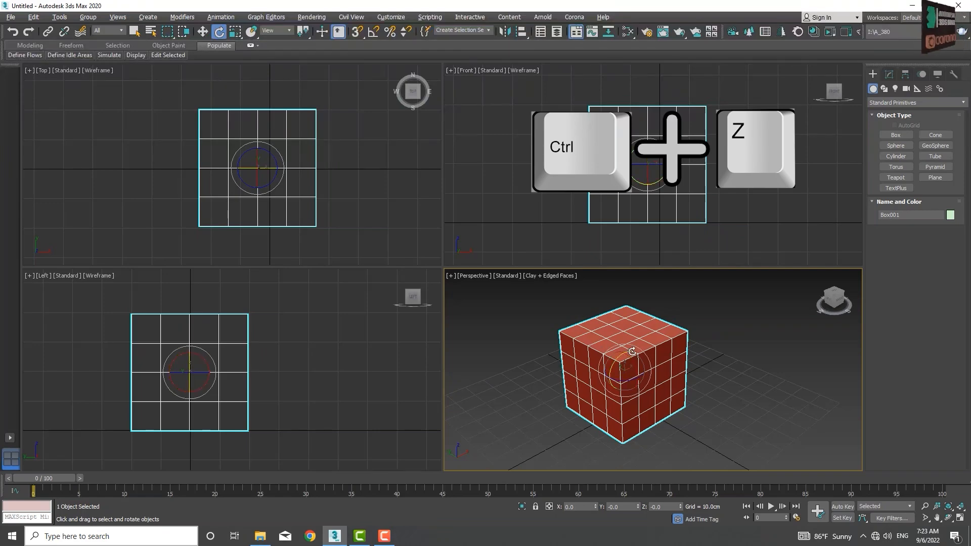
Try swinging the box back and forth around its X axis in the Perspective viewport, and cancel the rotation
{"action": "left_click_drag", "start_coordinate": [627, 359], "coordinate": [638, 466]}
{"action": "left_click_drag", "start_coordinate": [637, 429], "coordinate": [631, 327]}
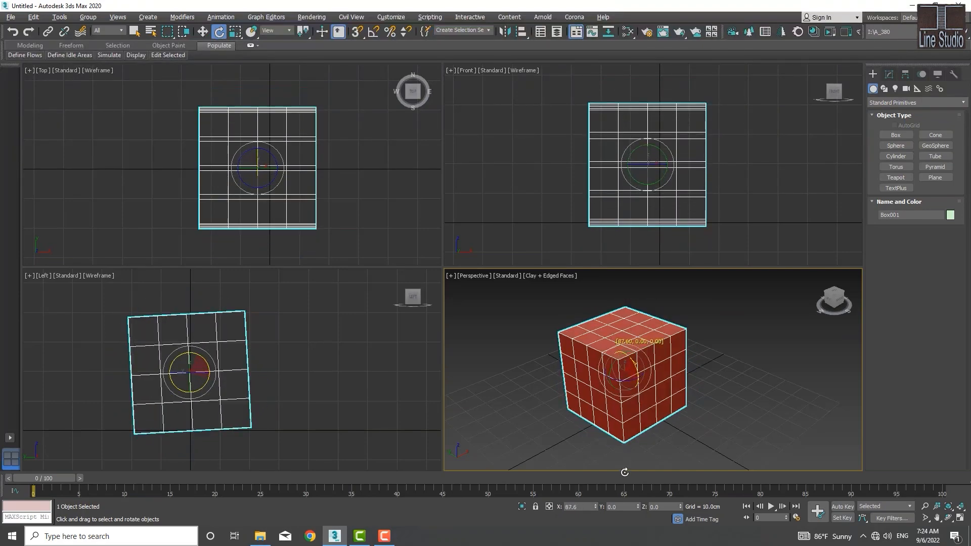
{"action": "left_click_drag", "start_coordinate": [626, 363], "coordinate": [625, 452]}
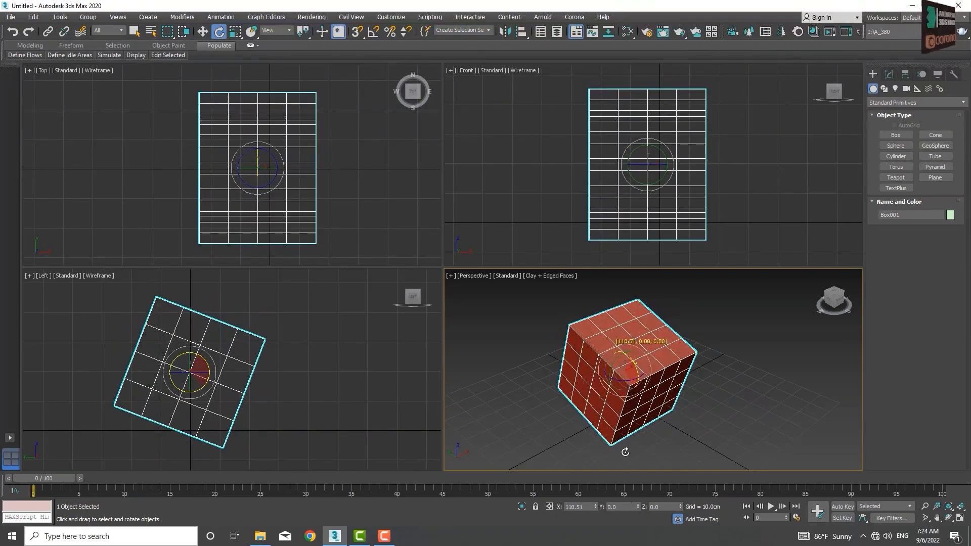
{"action": "left_click_drag", "start_coordinate": [622, 338], "coordinate": [637, 449]}
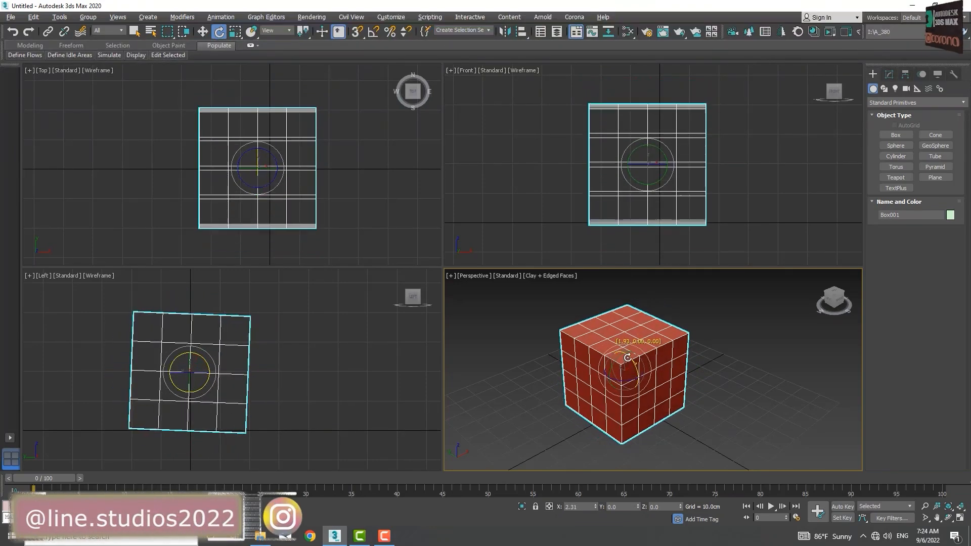
{"action": "left_click_drag", "start_coordinate": [628, 340], "coordinate": [637, 409]}
{"action": "right_click", "coordinate": [638, 408]}
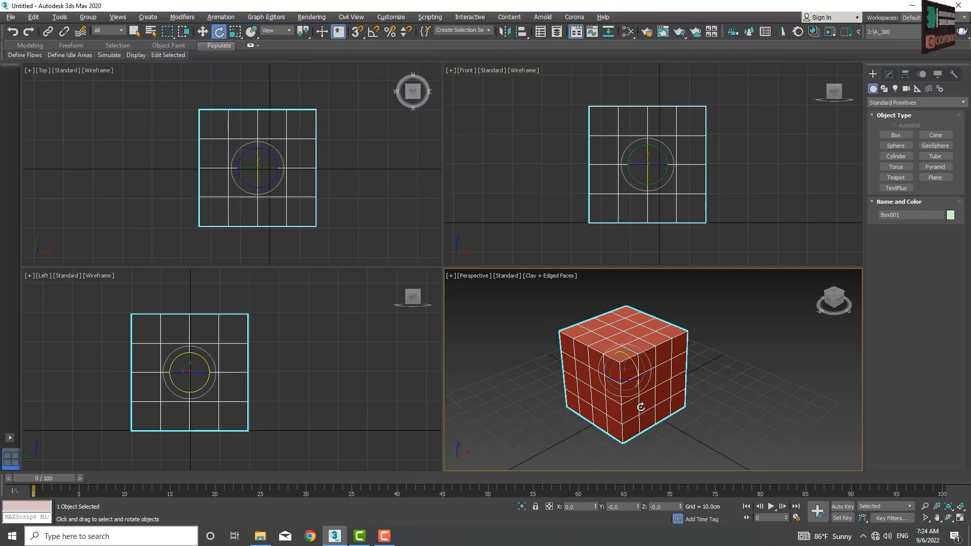
Try to move the box by its centred pivot in the Perspective viewport, and cancel the move
{"action": "key", "text": "w"}
{"action": "left_click_drag", "start_coordinate": [640, 371], "coordinate": [767, 300]}
{"action": "right_click", "coordinate": [767, 299]}
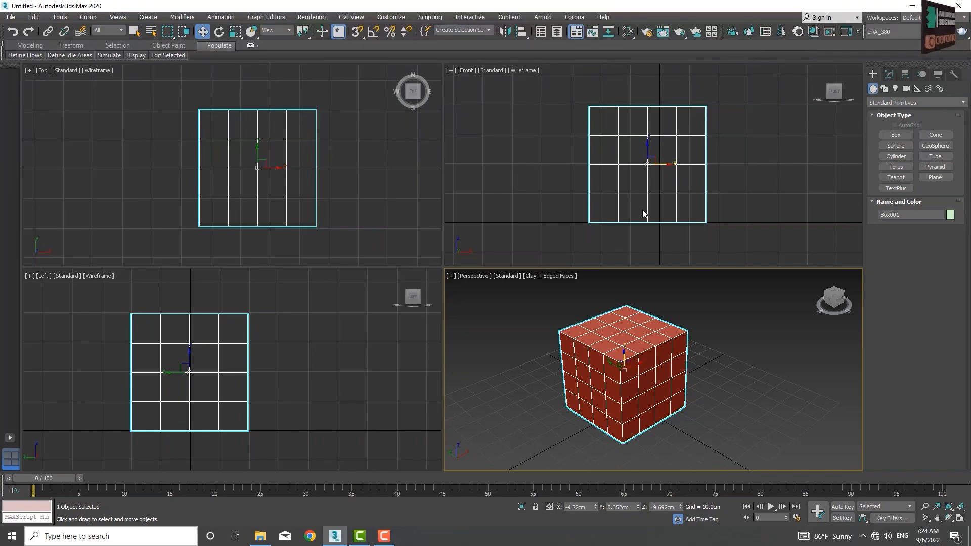
Try to rotate the box freely around its centred pivot in the Front viewport, and cancel the rotation
{"action": "scroll", "coordinate": [597, 160], "scroll_direction": "down", "scroll_amount": 5}
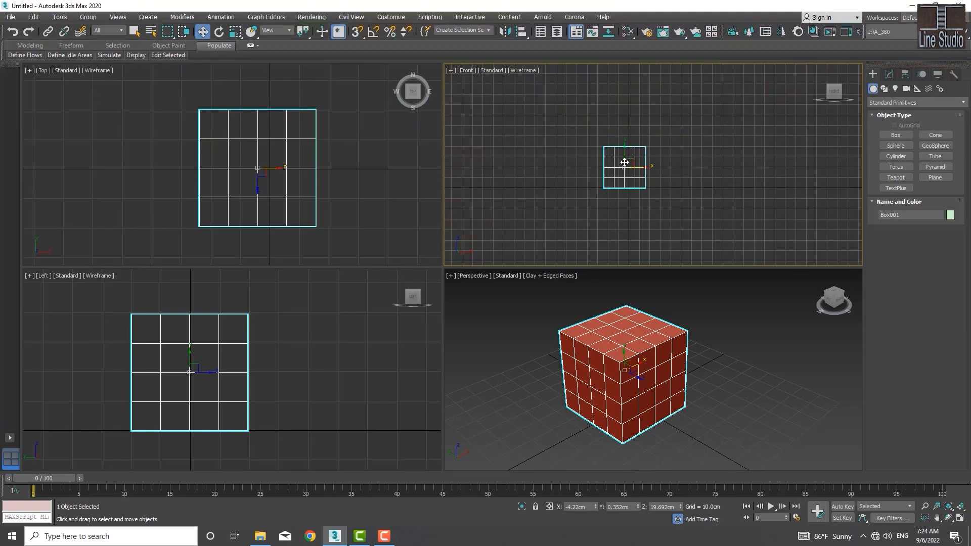
{"action": "scroll", "coordinate": [627, 167], "scroll_direction": "up", "scroll_amount": 5}
{"action": "scroll", "coordinate": [633, 144], "scroll_direction": "down", "scroll_amount": 3}
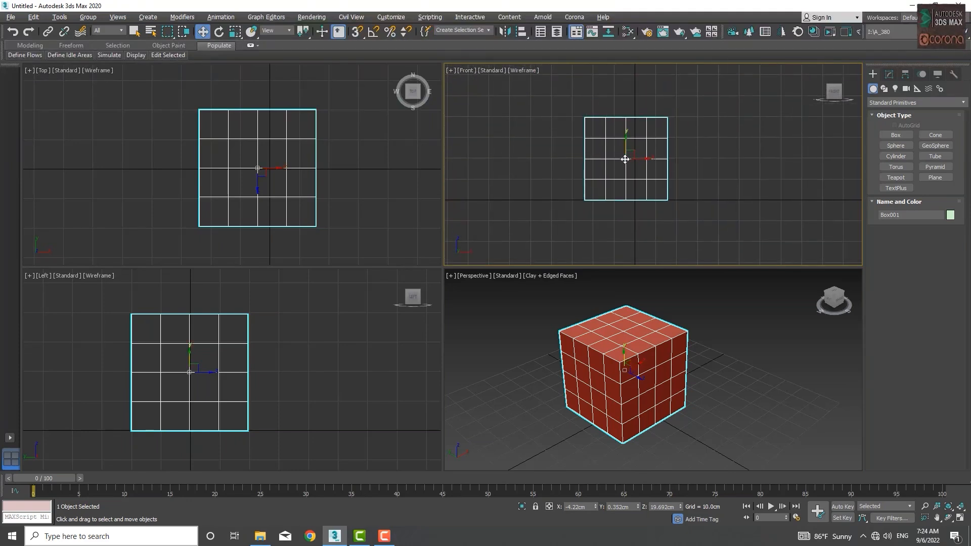
{"action": "key", "text": "e"}
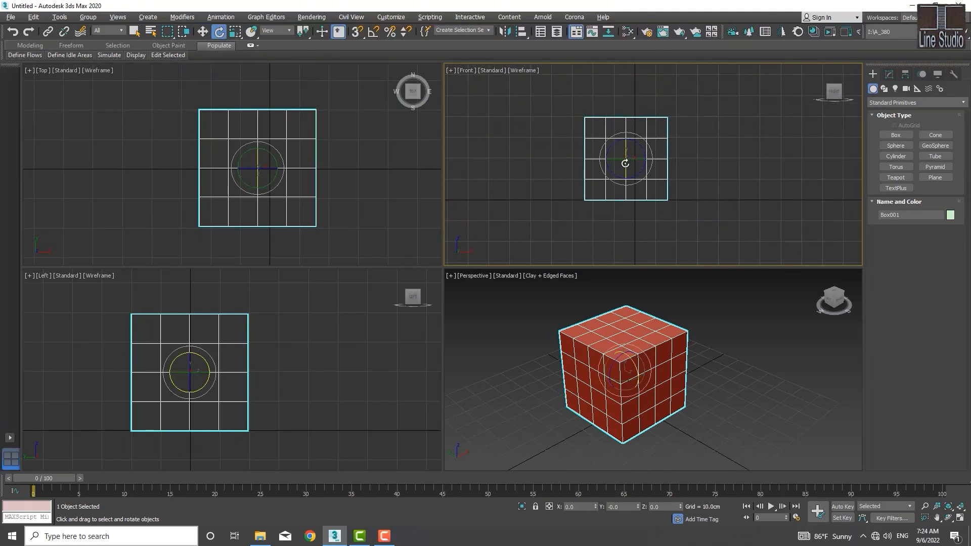
{"action": "left_click_drag", "start_coordinate": [640, 146], "coordinate": [660, 232]}
{"action": "right_click", "coordinate": [660, 232]}
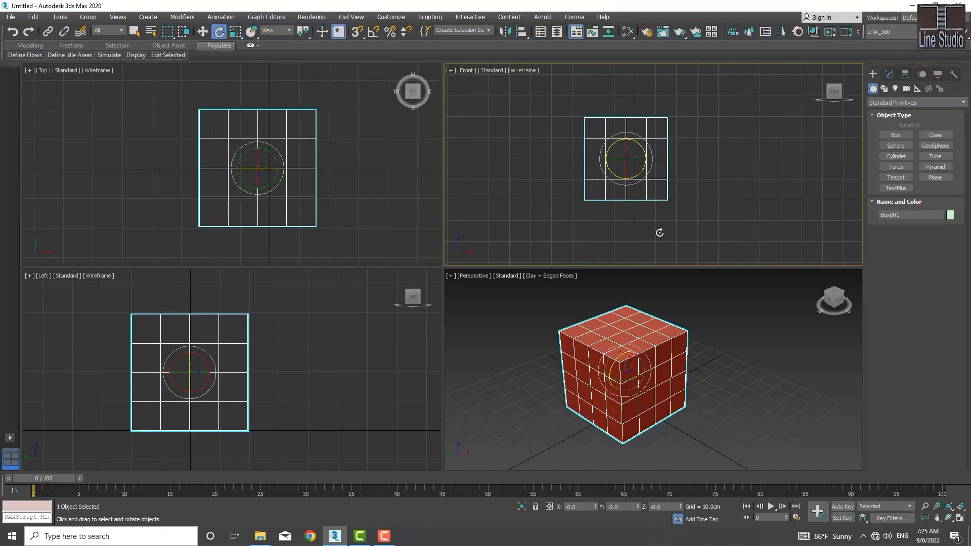
Turn on Angle Snap, try to rotate the box around its centred pivot in the Front viewport, and cancel the rotation
{"action": "left_click", "coordinate": [372, 33]}
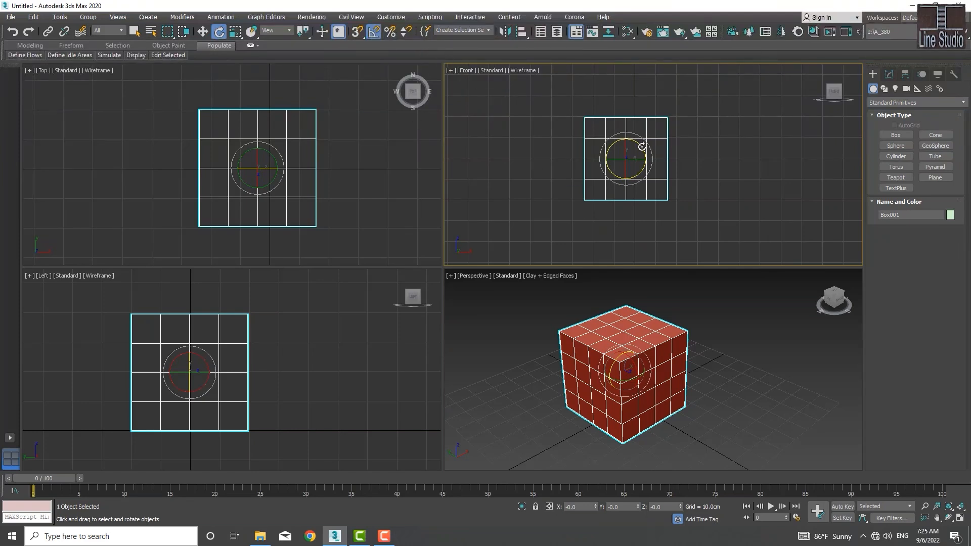
{"action": "mouse_move", "coordinate": [643, 145]}
{"action": "left_mouse_down"}
{"action": "mouse_move", "coordinate": [641, 188]}
{"action": "mouse_move", "coordinate": [642, 147]}
{"action": "left_mouse_up"}
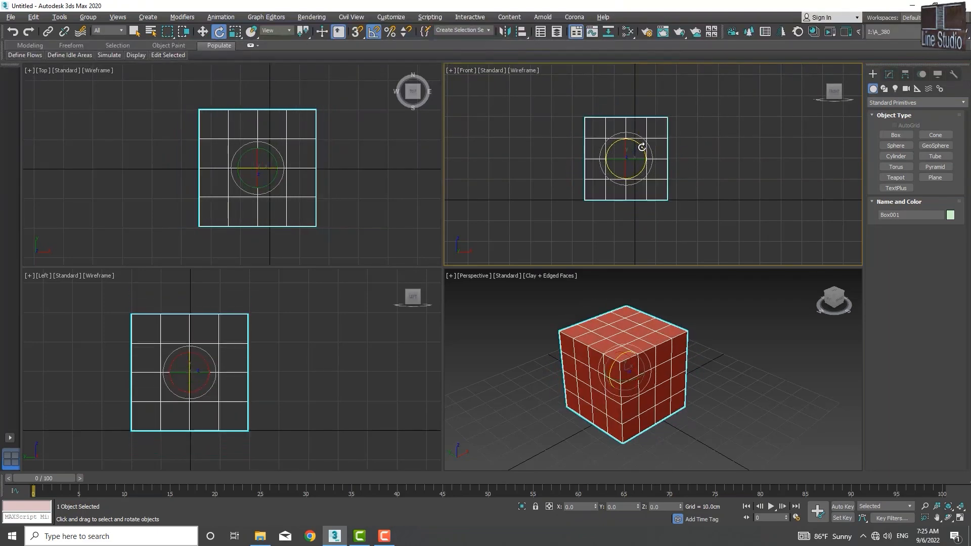
Open the Grid and Snap Settings options, examine the Angle snap increment, and close the dialog
{"action": "right_click", "coordinate": [372, 33]}
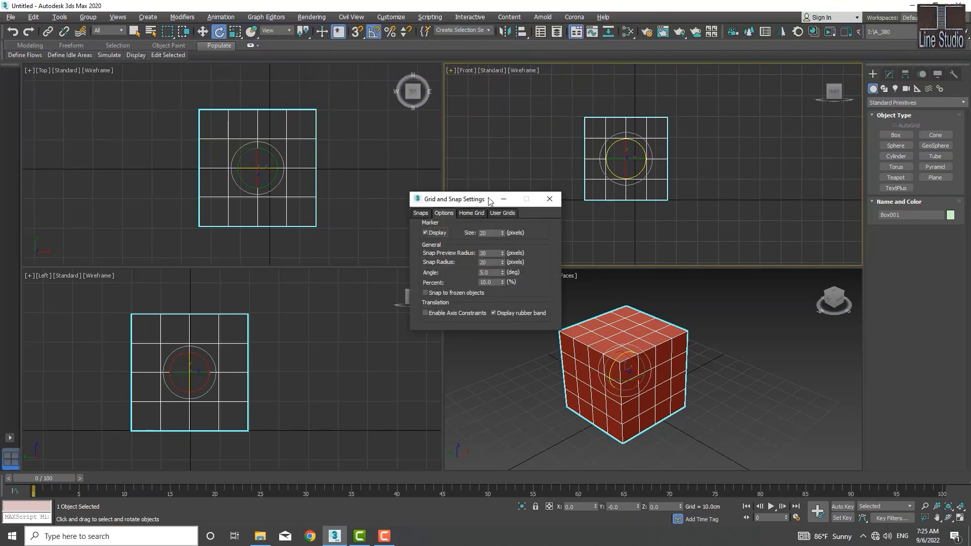
{"action": "left_click_drag", "start_coordinate": [476, 202], "coordinate": [410, 160]}
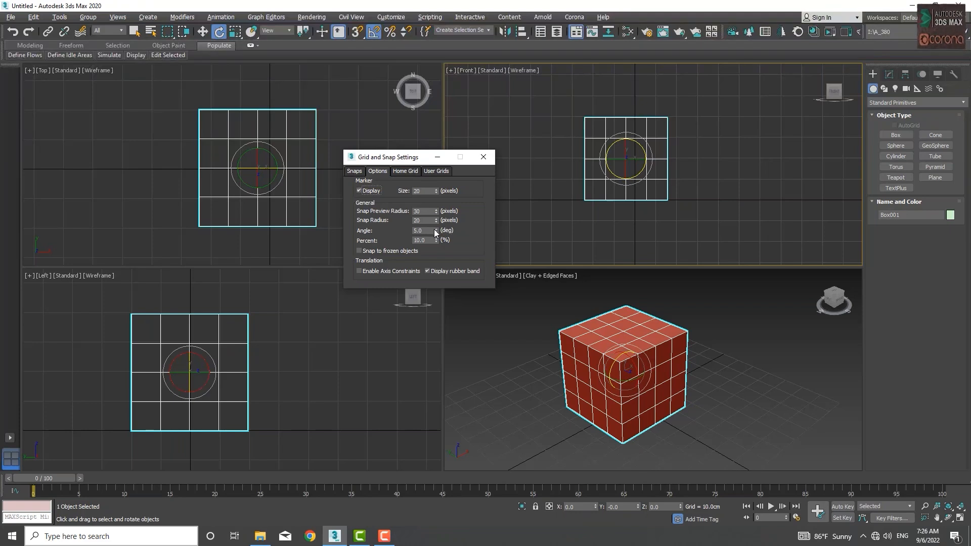
{"action": "left_click", "coordinate": [484, 158]}
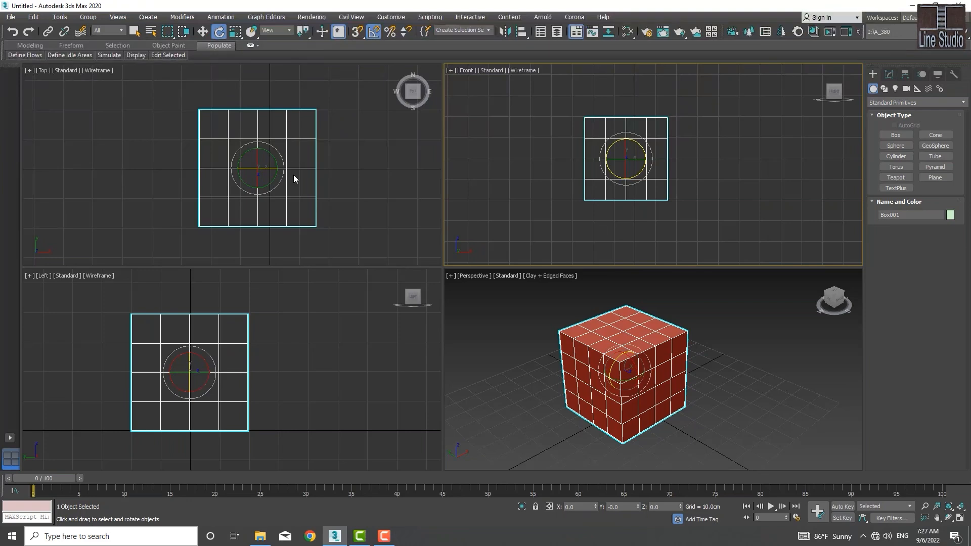
Create a second, smaller cube about 23.4 cm per side in front of the first box in the Perspective viewport
{"action": "middle_click_drag", "start_coordinate": [293, 175], "coordinate": [280, 171]}
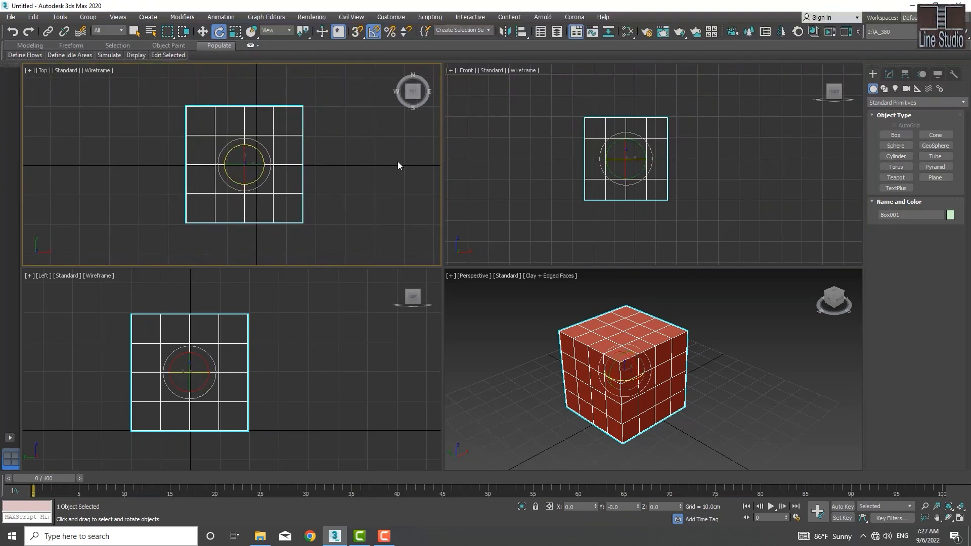
{"action": "middle_click_drag", "start_coordinate": [391, 174], "coordinate": [253, 176]}
{"action": "scroll", "coordinate": [258, 178], "scroll_direction": "down", "scroll_amount": 3}
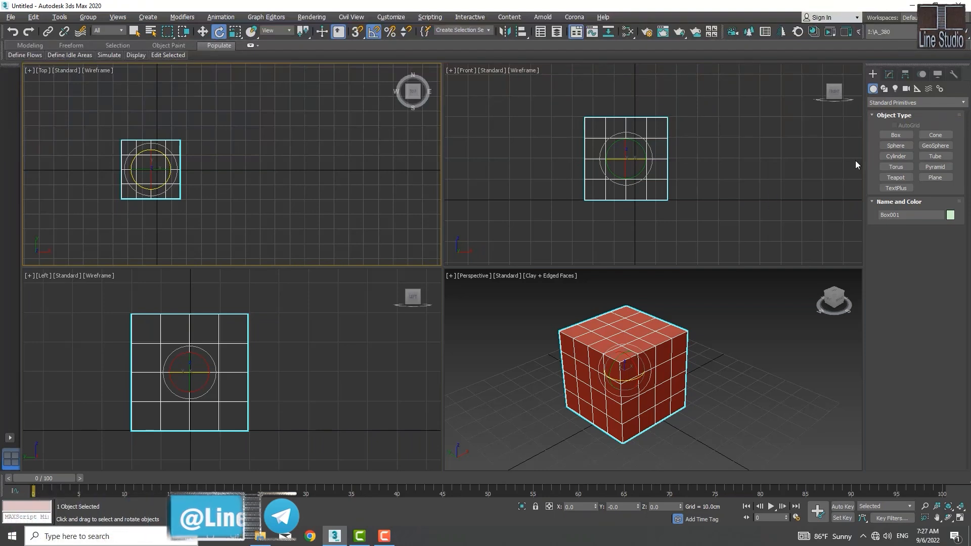
{"action": "left_click", "coordinate": [896, 135]}
{"action": "scroll", "coordinate": [607, 404], "scroll_direction": "down", "scroll_amount": 4}
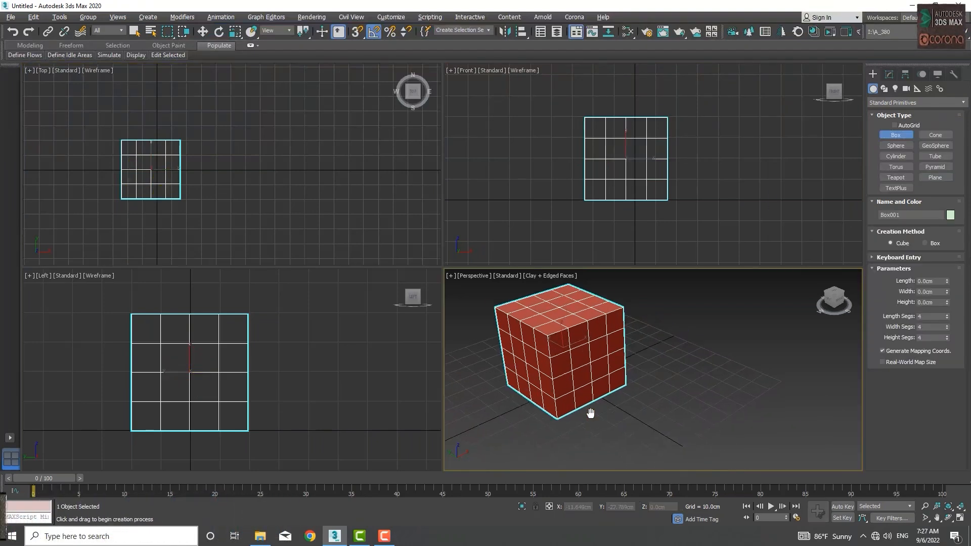
{"action": "left_click_drag", "start_coordinate": [661, 410], "coordinate": [659, 421]}
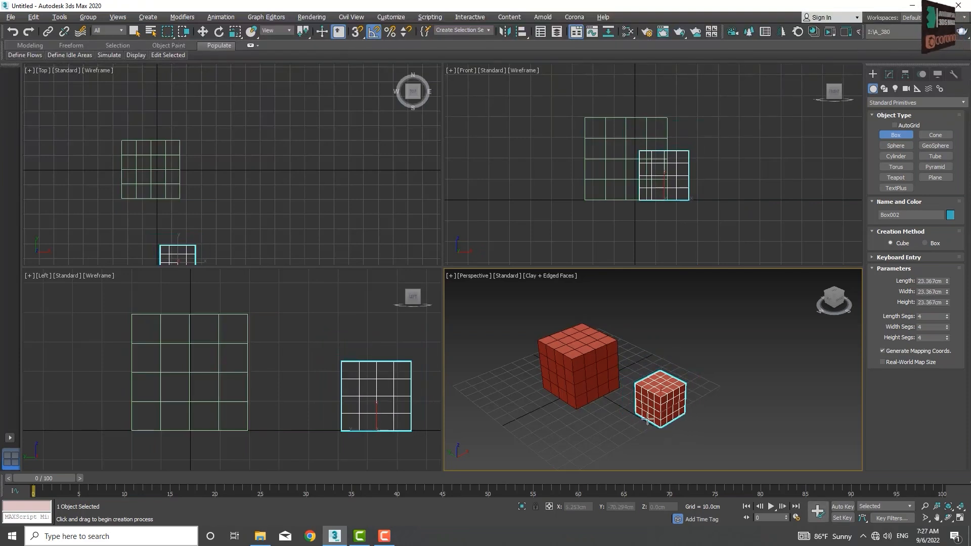
Try to rotate the smaller box around its pivot in the Top viewport, and cancel the rotation
{"action": "middle_click_drag", "start_coordinate": [172, 234], "coordinate": [202, 187]}
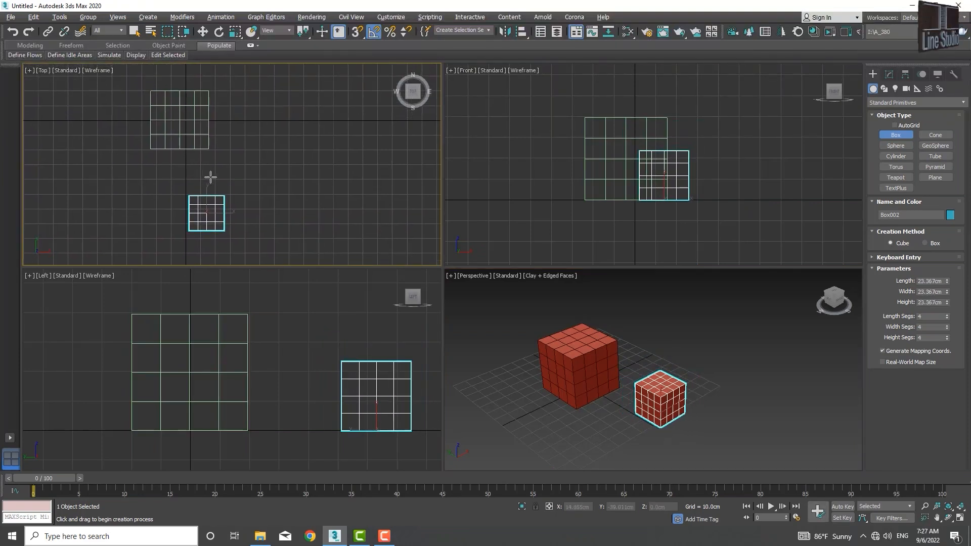
{"action": "key", "text": "e"}
{"action": "middle_click_drag", "start_coordinate": [269, 165], "coordinate": [270, 166]}
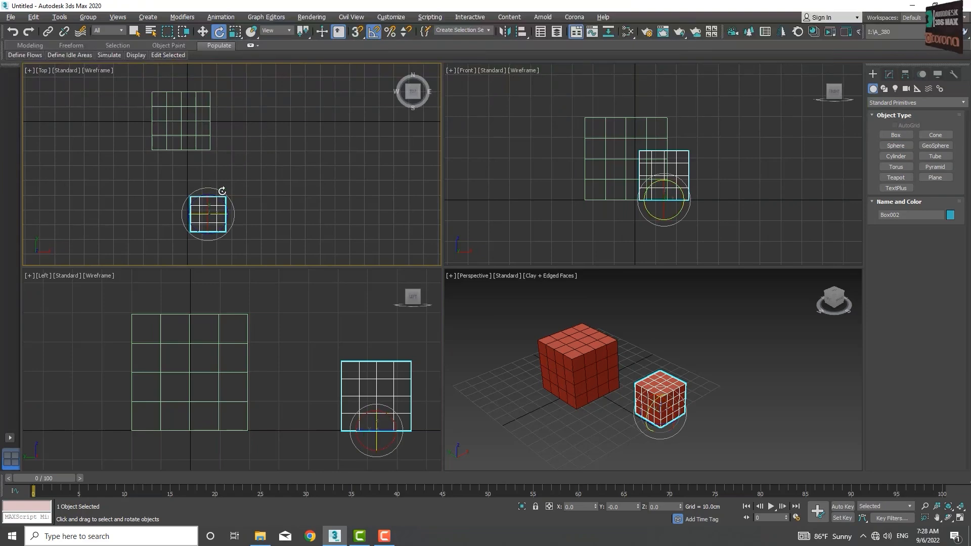
{"action": "left_click_drag", "start_coordinate": [219, 200], "coordinate": [219, 177]}
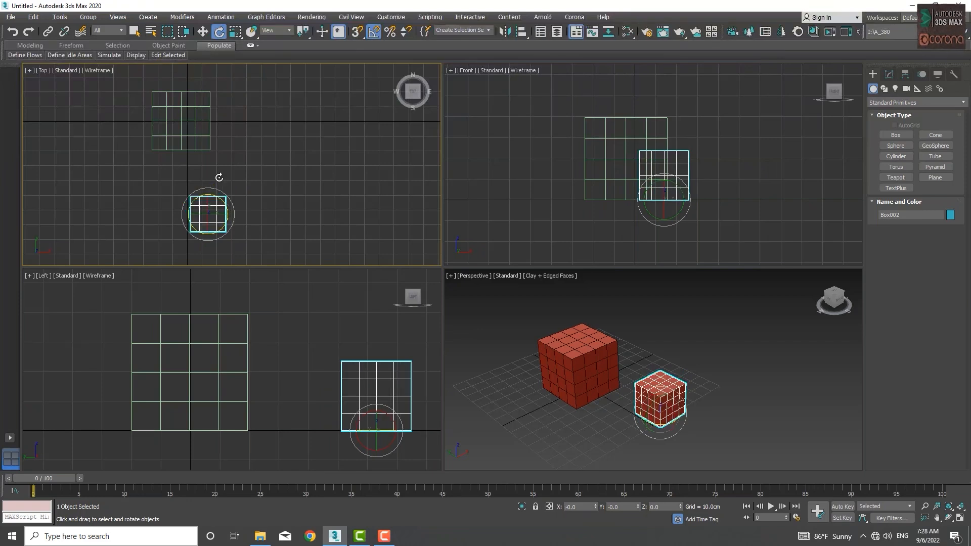
Select both boxes, set the transform centre to Use Pivot Point Center, and try rotating them around their own pivots in the Top viewport
{"action": "left_click_drag", "start_coordinate": [262, 132], "coordinate": [109, 224]}
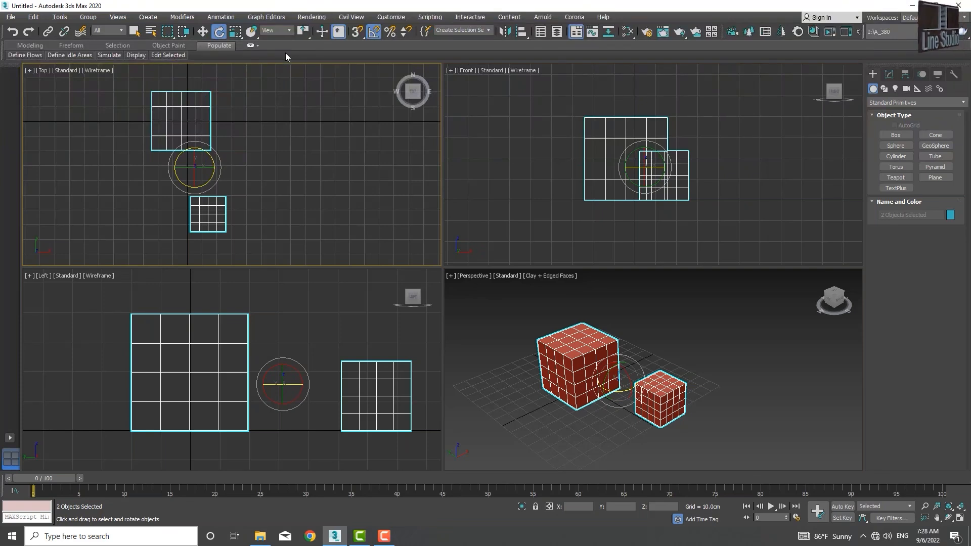
{"action": "left_click", "coordinate": [304, 32]}
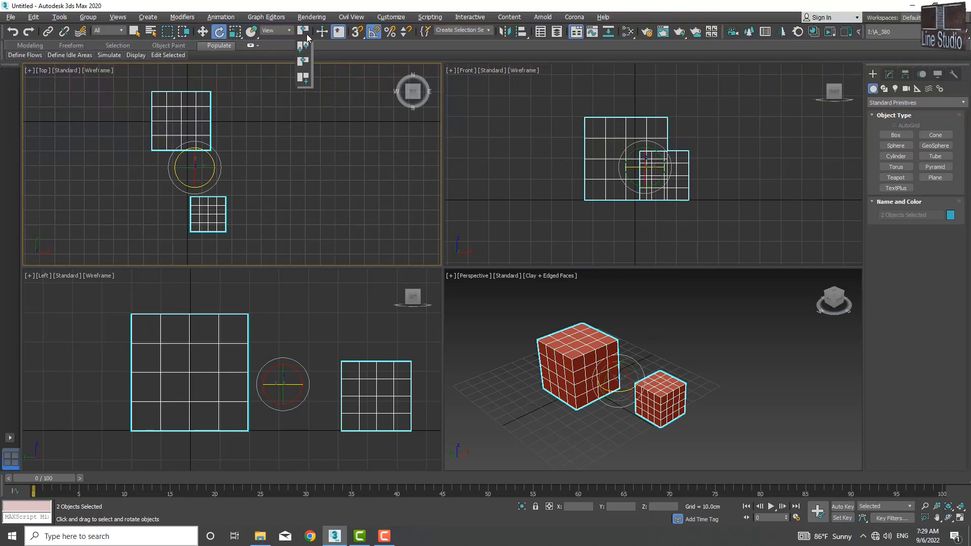
{"action": "left_click_drag", "start_coordinate": [307, 35], "coordinate": [305, 51]}
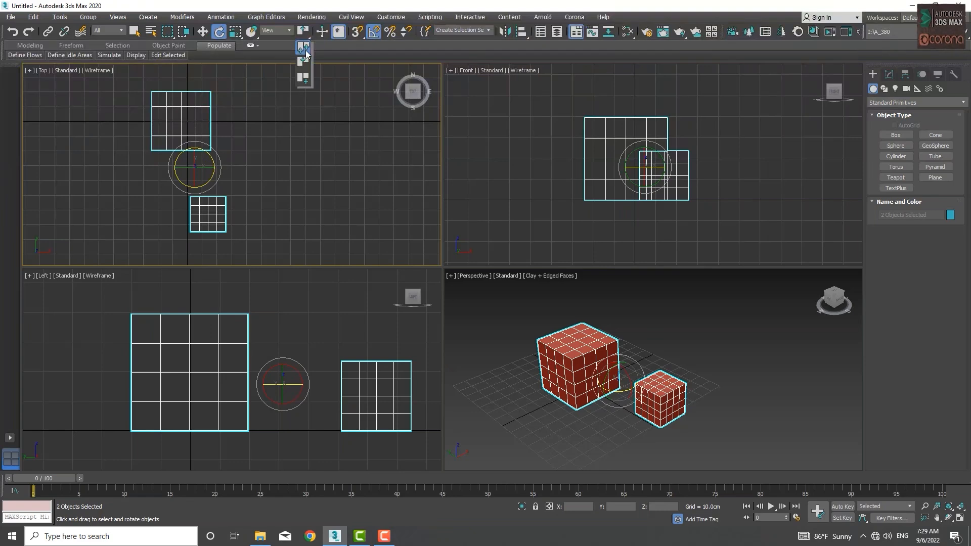
{"action": "left_click_drag", "start_coordinate": [307, 52], "coordinate": [306, 50]}
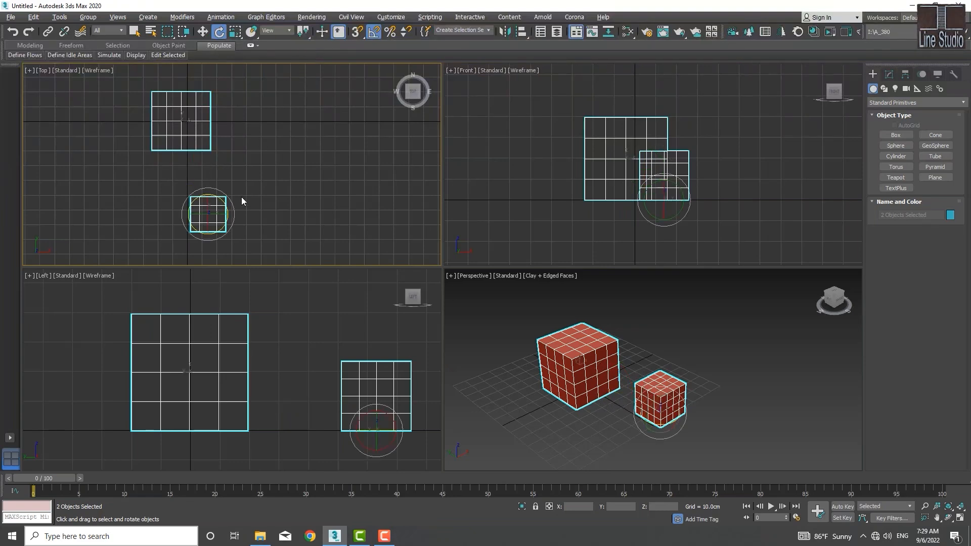
{"action": "left_click_drag", "start_coordinate": [220, 201], "coordinate": [238, 177]}
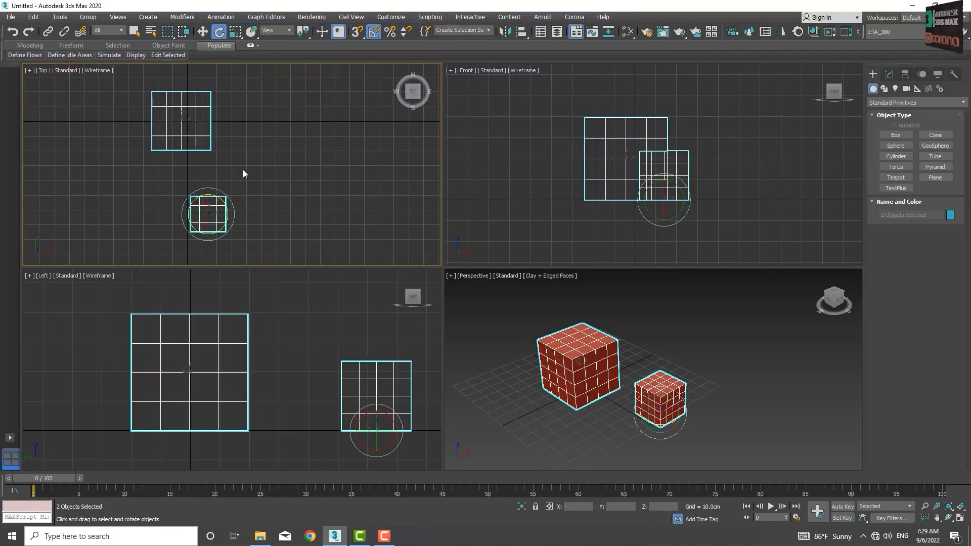
Set the transform centre to Use Selection Center and try rotating both boxes around their shared centre in the Top viewport
{"action": "left_click_drag", "start_coordinate": [304, 32], "coordinate": [306, 62]}
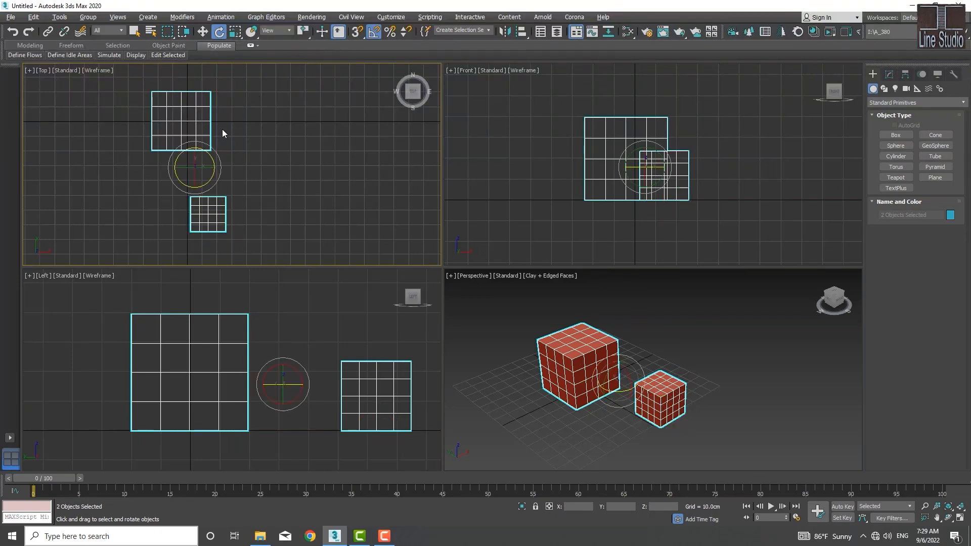
{"action": "left_click_drag", "start_coordinate": [210, 153], "coordinate": [234, 157]}
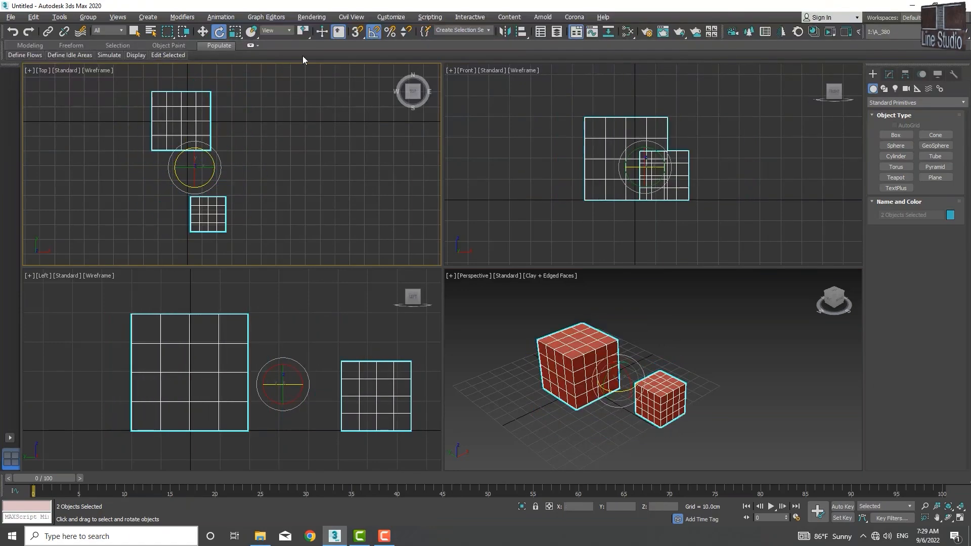
Set the transform centre to Use Transform Coordinate Center and try rotating both boxes around the Top view's centre, cancelling the rotation
{"action": "left_click_drag", "start_coordinate": [303, 31], "coordinate": [308, 81]}
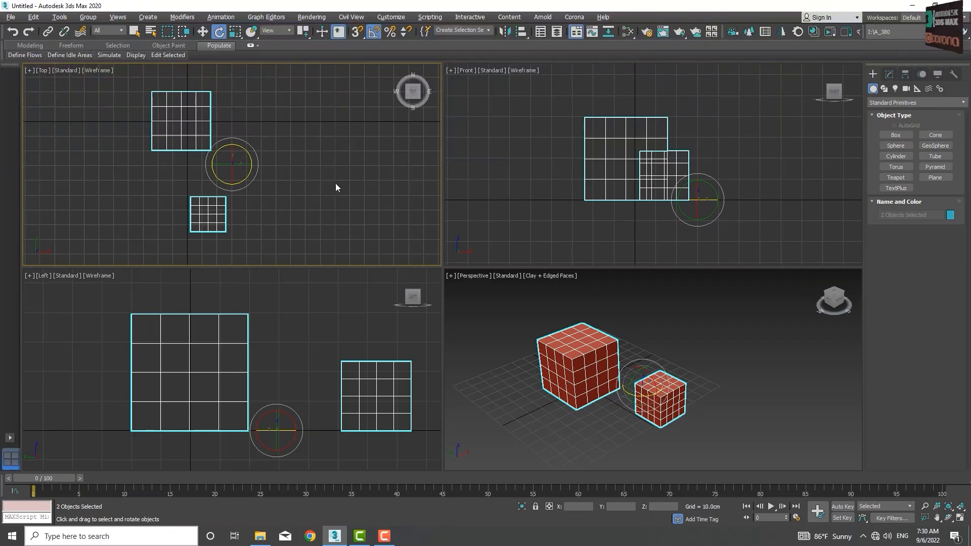
{"action": "middle_click_drag", "start_coordinate": [335, 184], "coordinate": [285, 201]}
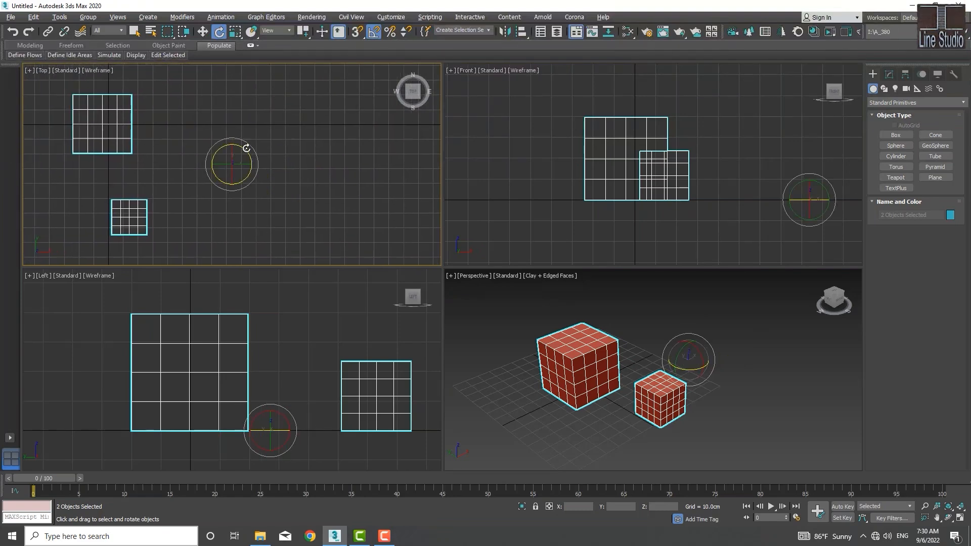
{"action": "left_click_drag", "start_coordinate": [246, 148], "coordinate": [264, 129]}
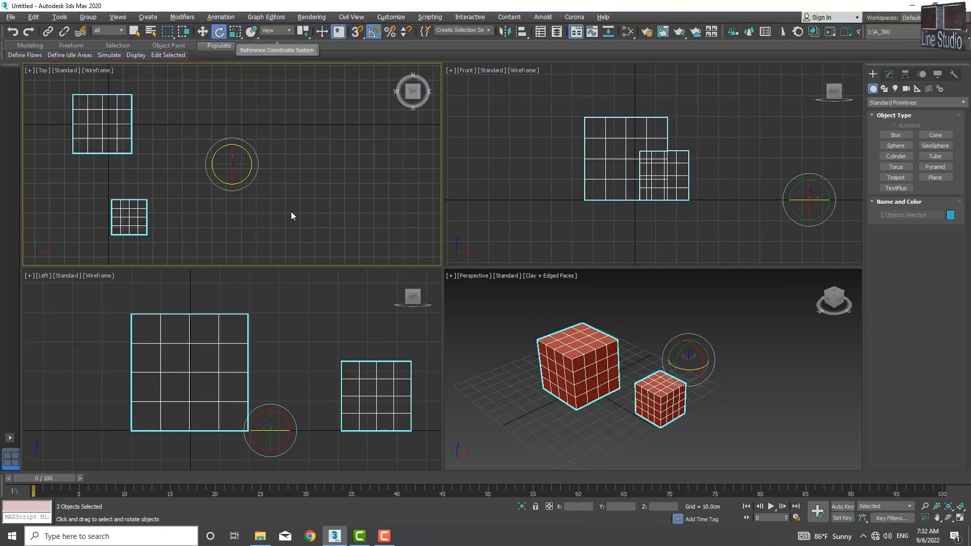
Activate the Move tool for both boxes and compare the View coordinate axes in the Front, Left and Top viewports
{"action": "middle_click_drag", "start_coordinate": [291, 212], "coordinate": [306, 198]}
{"action": "middle_click_drag", "start_coordinate": [670, 203], "coordinate": [666, 195]}
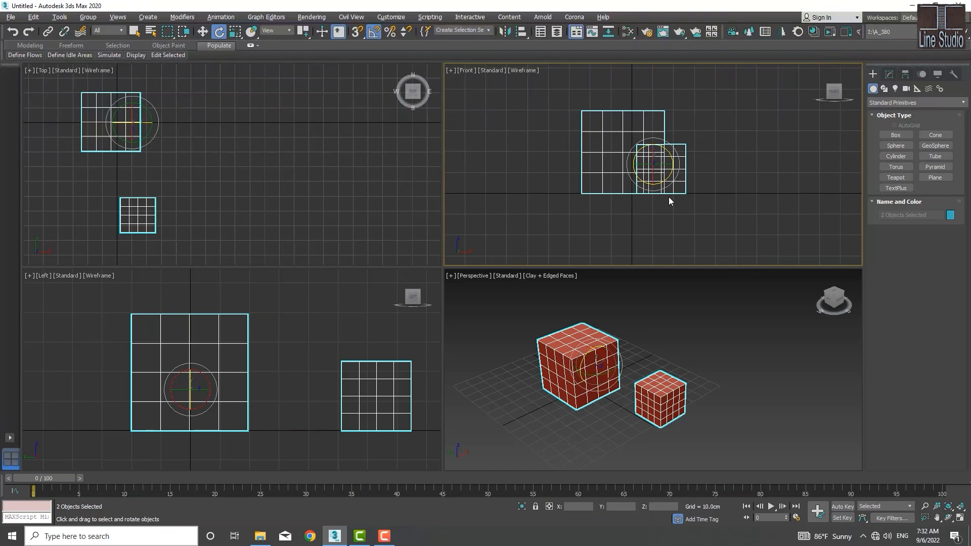
{"action": "key", "text": "w"}
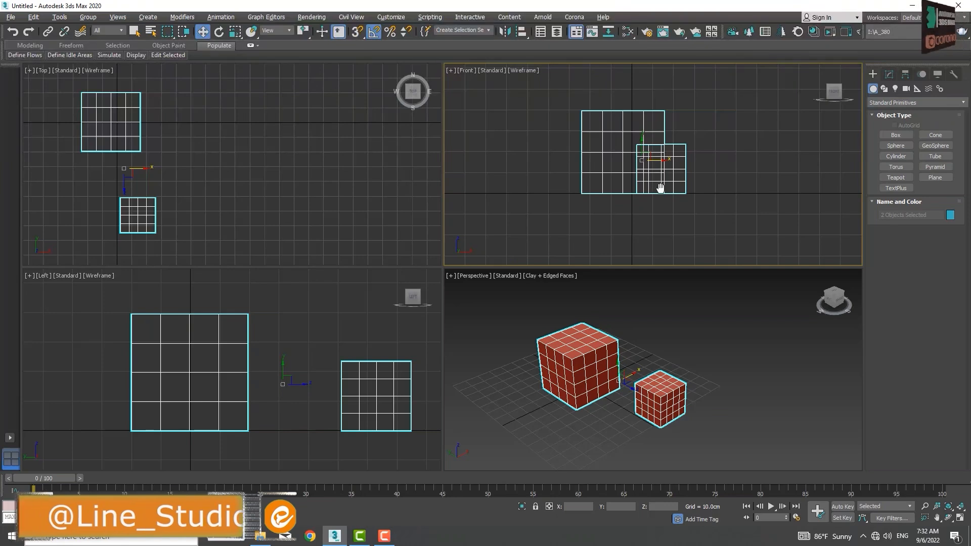
{"action": "scroll", "coordinate": [658, 186], "scroll_direction": "up", "scroll_amount": 5}
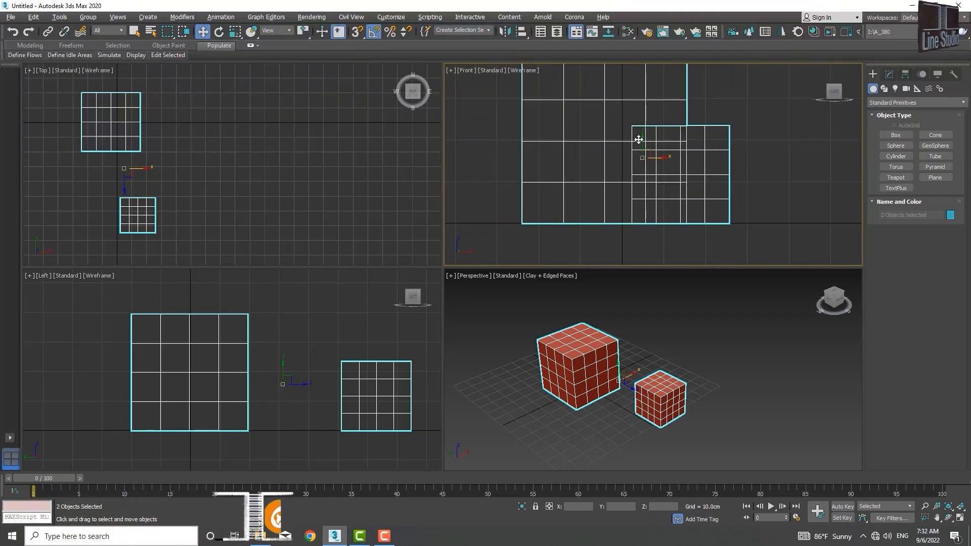
{"action": "middle_click_drag", "start_coordinate": [294, 356], "coordinate": [259, 376]}
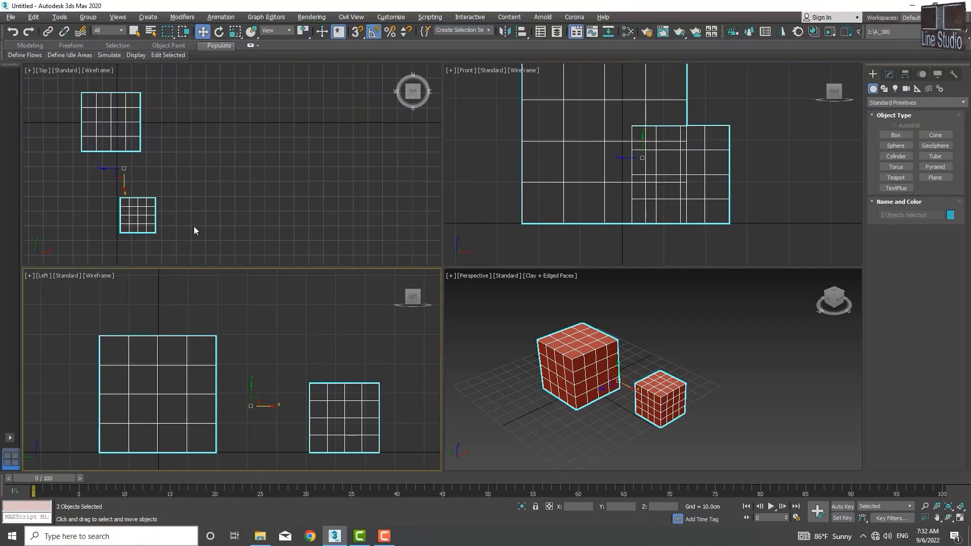
{"action": "middle_click_drag", "start_coordinate": [194, 226], "coordinate": [256, 211]}
{"action": "scroll", "coordinate": [187, 146], "scroll_direction": "up", "scroll_amount": 5}
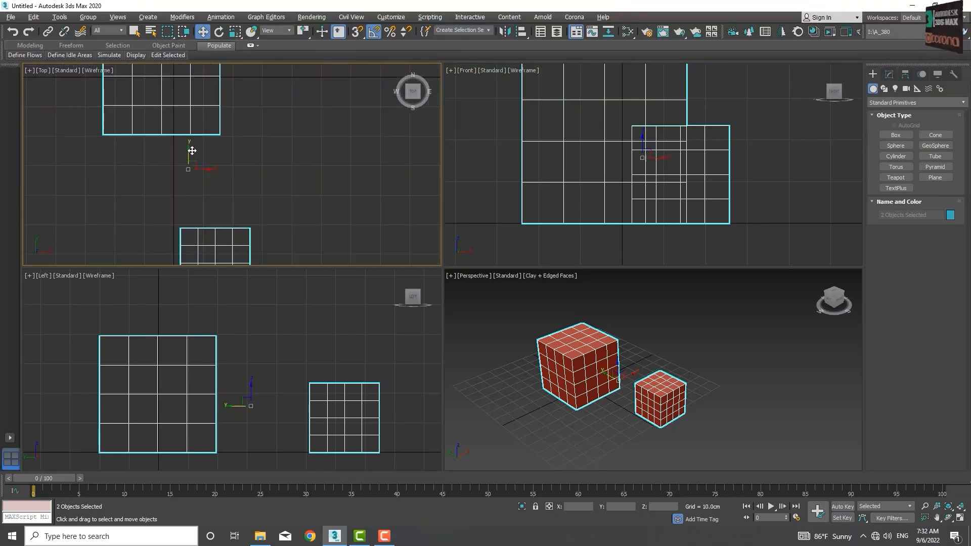
{"action": "middle_click_drag", "start_coordinate": [191, 188], "coordinate": [196, 178]}
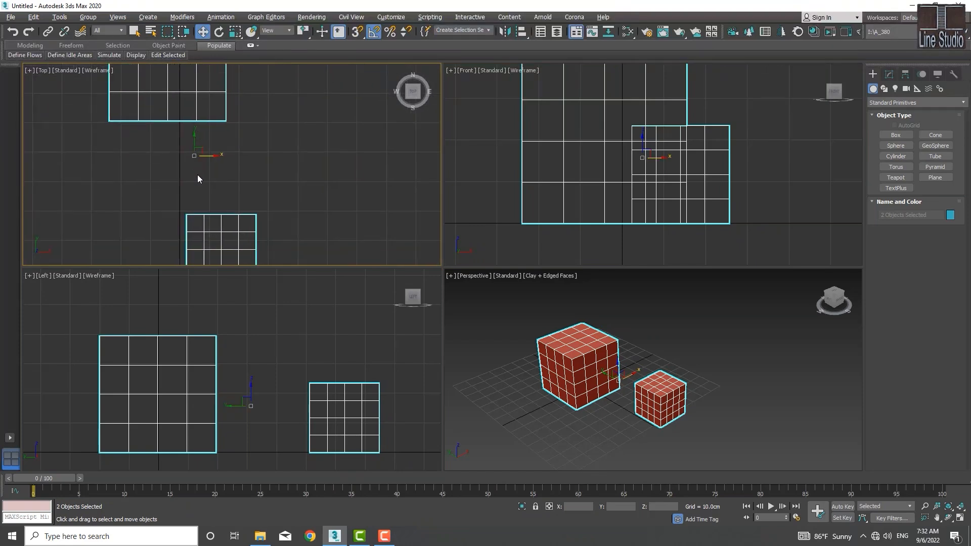
Clear the selection of both boxes and select only the smaller box in the Top viewport
{"action": "left_click", "coordinate": [302, 321]}
{"action": "left_click", "coordinate": [311, 179]}
{"action": "left_click", "coordinate": [504, 202]}
{"action": "left_click", "coordinate": [326, 228]}
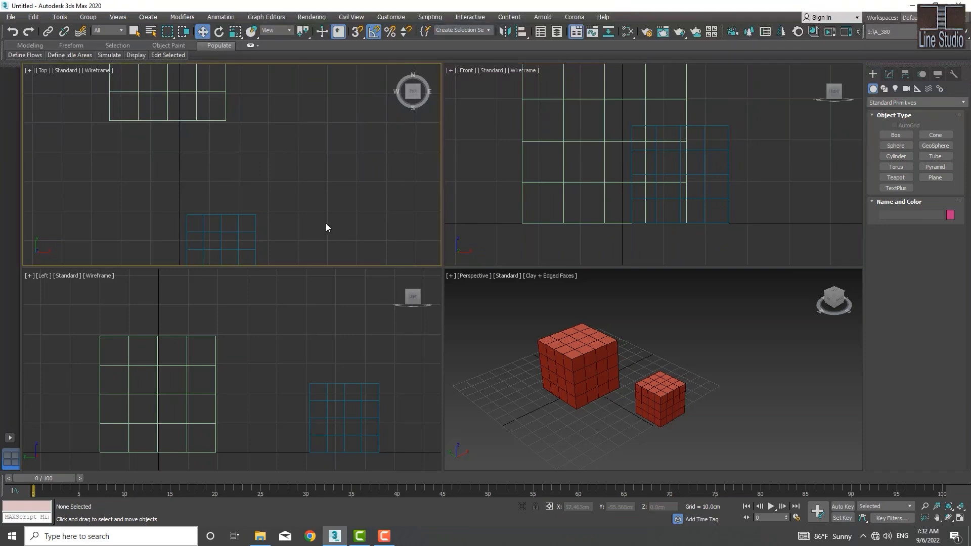
{"action": "left_click", "coordinate": [242, 215]}
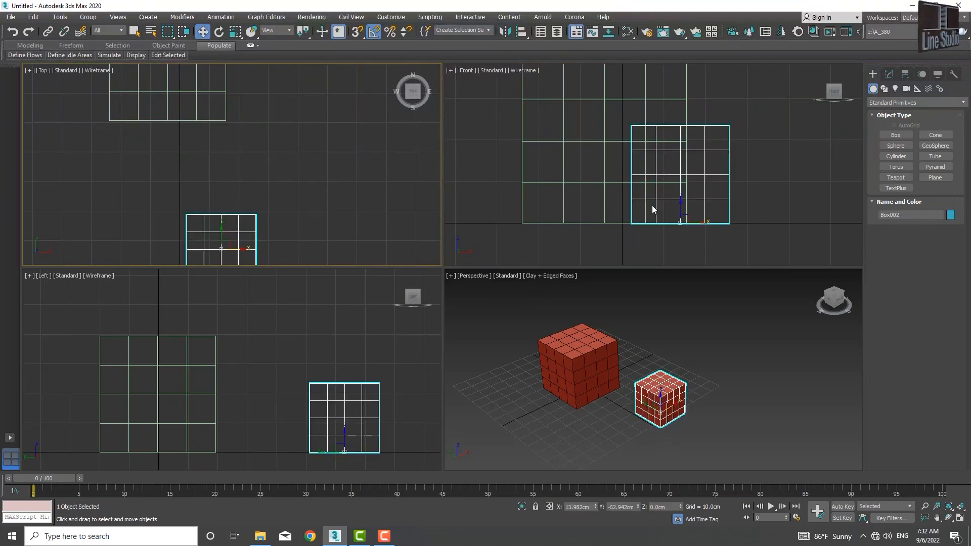
Examine the smaller box's View coordinate axes in the Front, Left and Top viewports, and deselect the box
{"action": "middle_click_drag", "start_coordinate": [669, 208], "coordinate": [654, 199]}
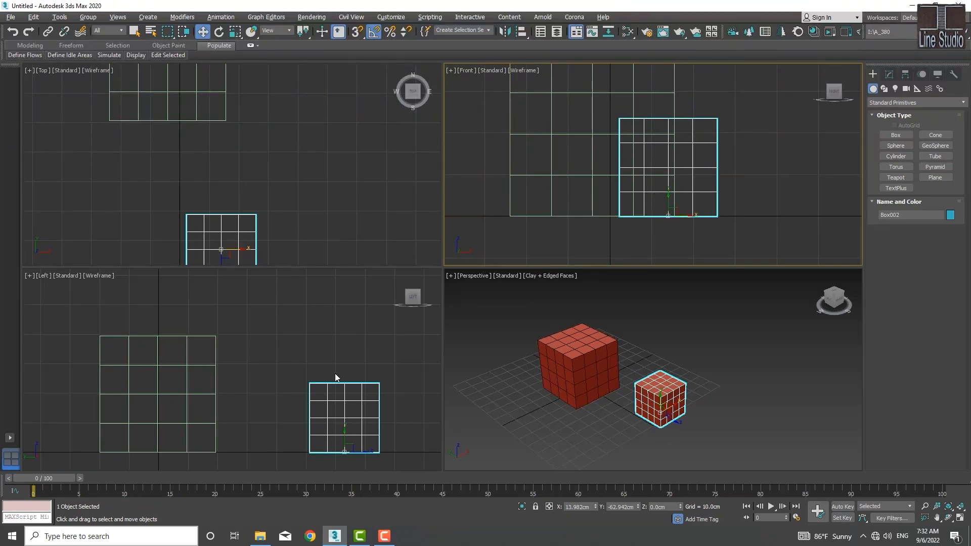
{"action": "middle_click_drag", "start_coordinate": [319, 390], "coordinate": [295, 450]}
{"action": "middle_click_drag", "start_coordinate": [297, 402], "coordinate": [284, 356]}
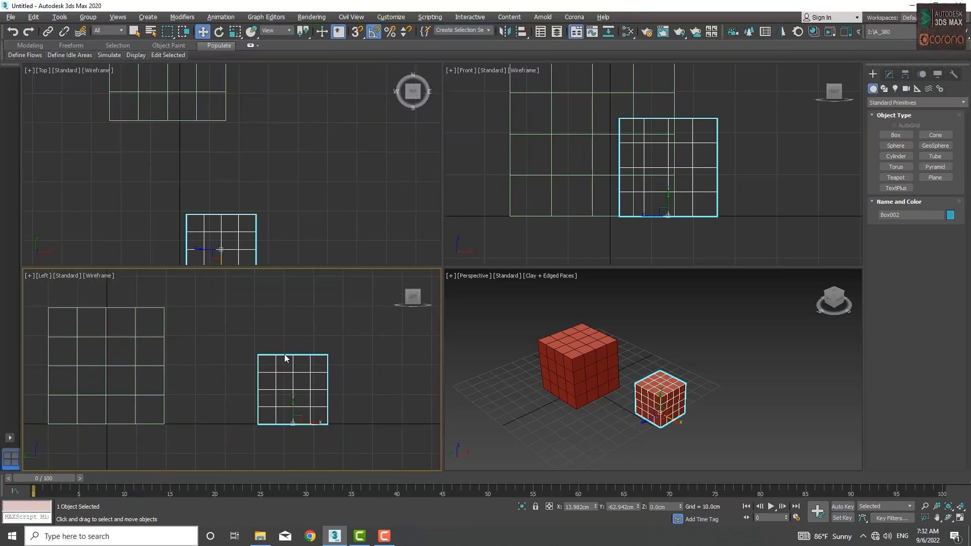
{"action": "middle_click_drag", "start_coordinate": [261, 238], "coordinate": [285, 108]}
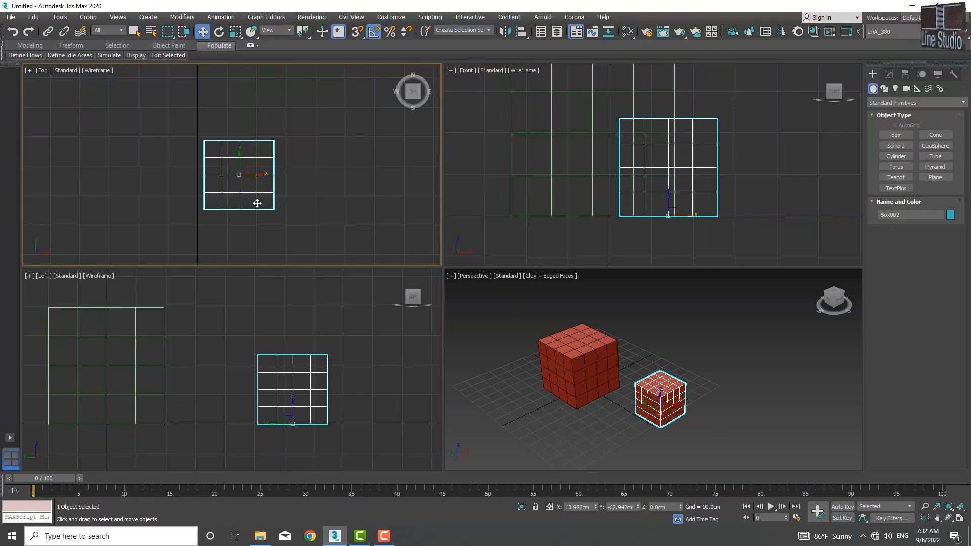
{"action": "middle_click_drag", "start_coordinate": [305, 167], "coordinate": [287, 156]}
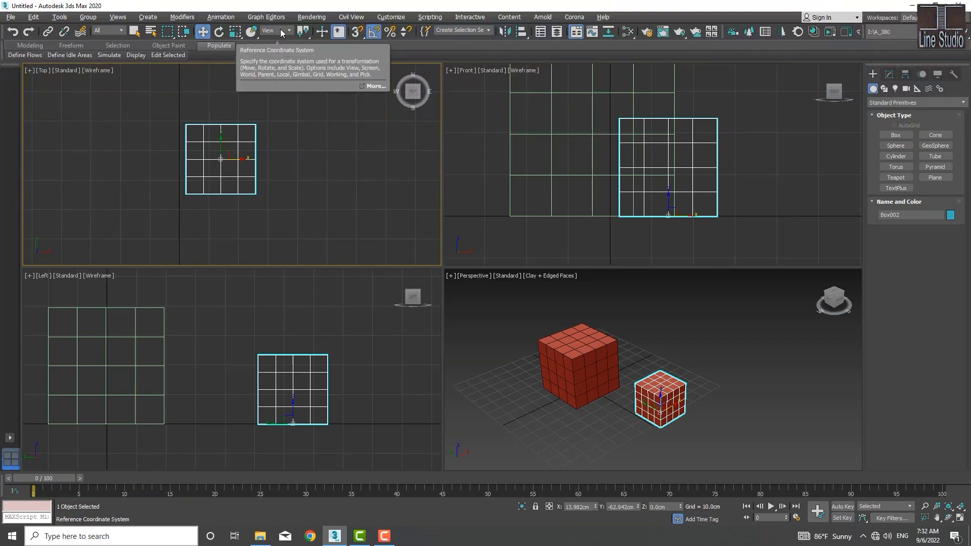
{"action": "left_click", "coordinate": [280, 185]}
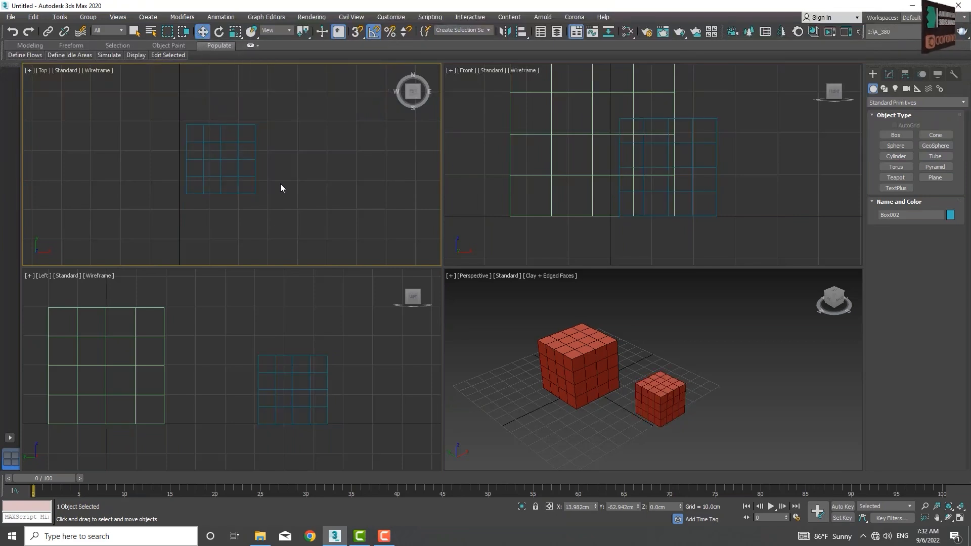
Select the smaller box in the Top viewport and examine its View coordinate axes in the Perspective viewport
{"action": "left_click_drag", "start_coordinate": [271, 187], "coordinate": [210, 230]}
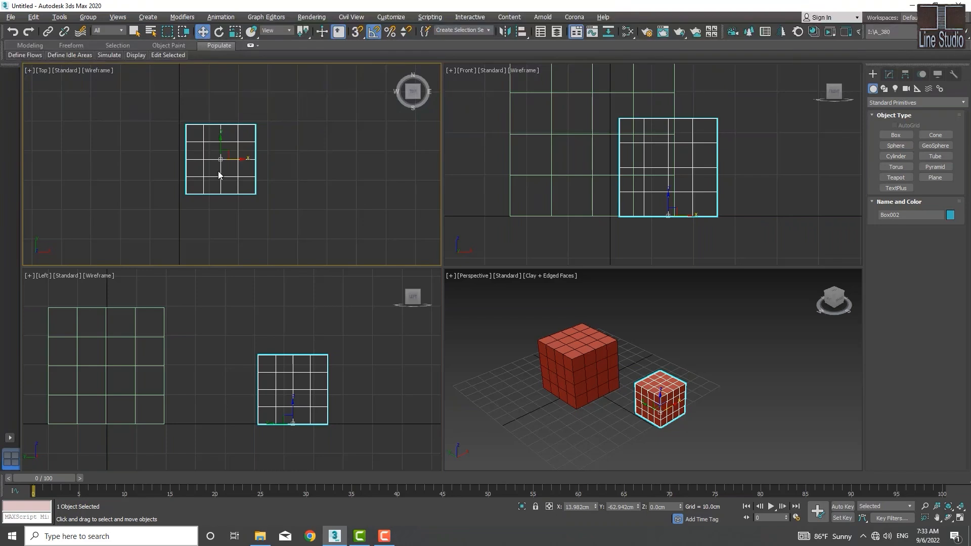
{"action": "left_click", "coordinate": [500, 317]}
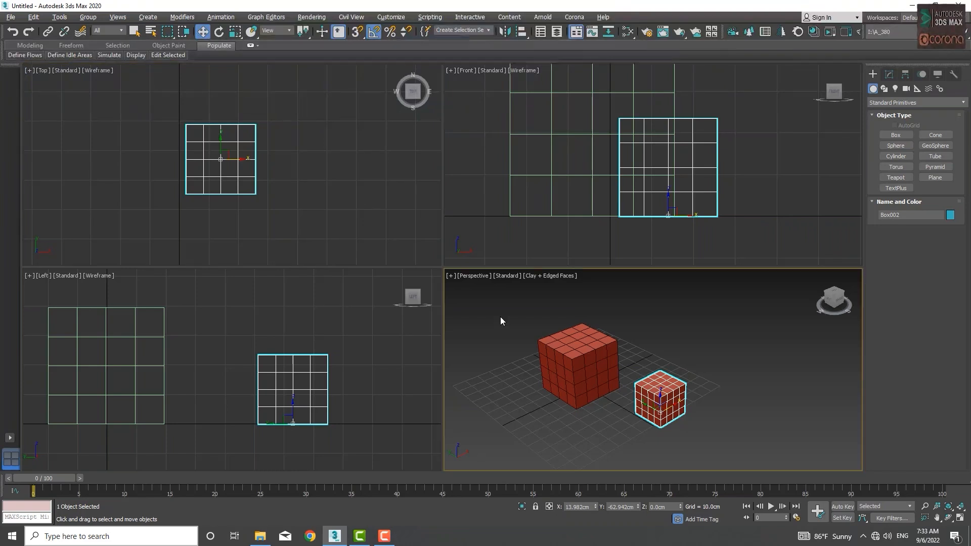
{"action": "left_click", "coordinate": [662, 405]}
{"action": "key", "text": "z"}
{"action": "scroll", "coordinate": [645, 407], "scroll_direction": "down", "scroll_amount": 8}
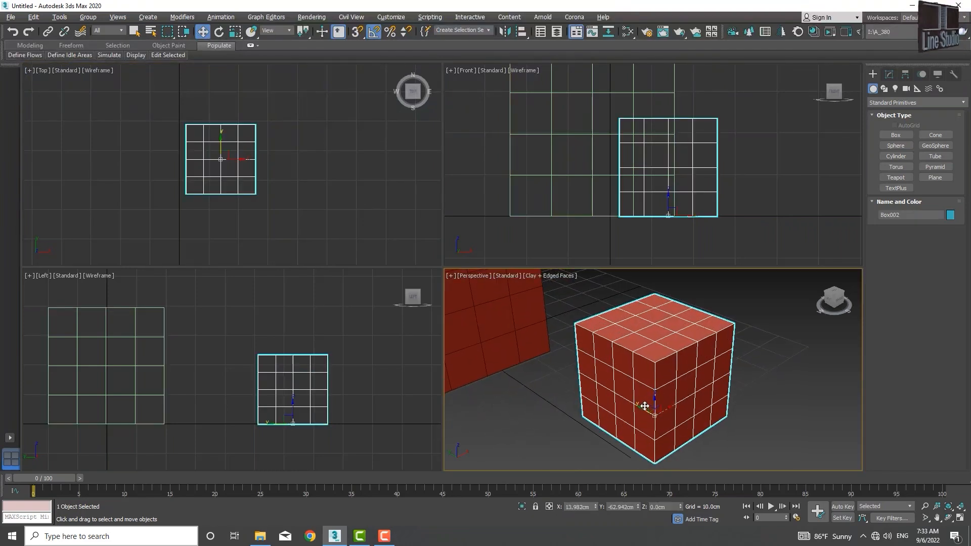
{"action": "scroll", "coordinate": [600, 405], "scroll_direction": "up", "scroll_amount": 3}
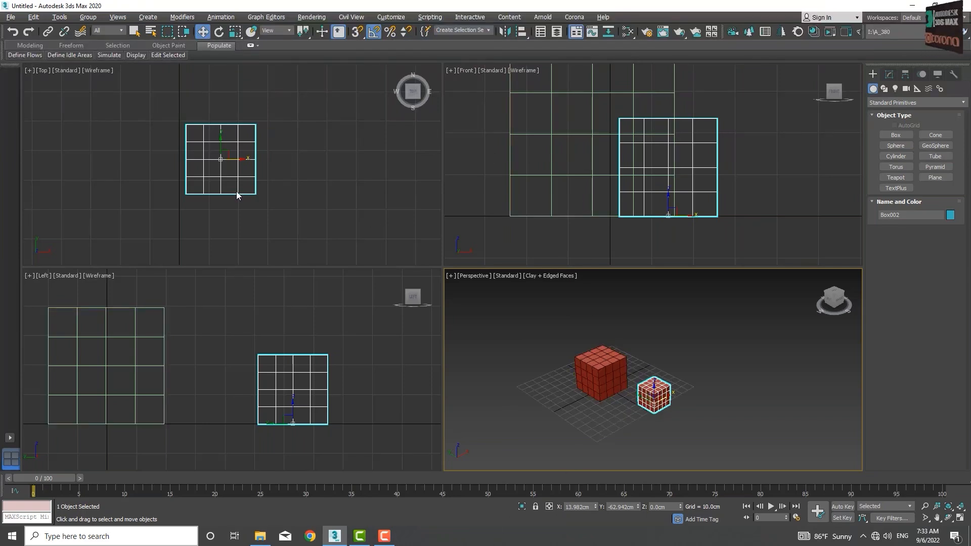
{"action": "middle_click_drag", "start_coordinate": [265, 159], "coordinate": [253, 159]}
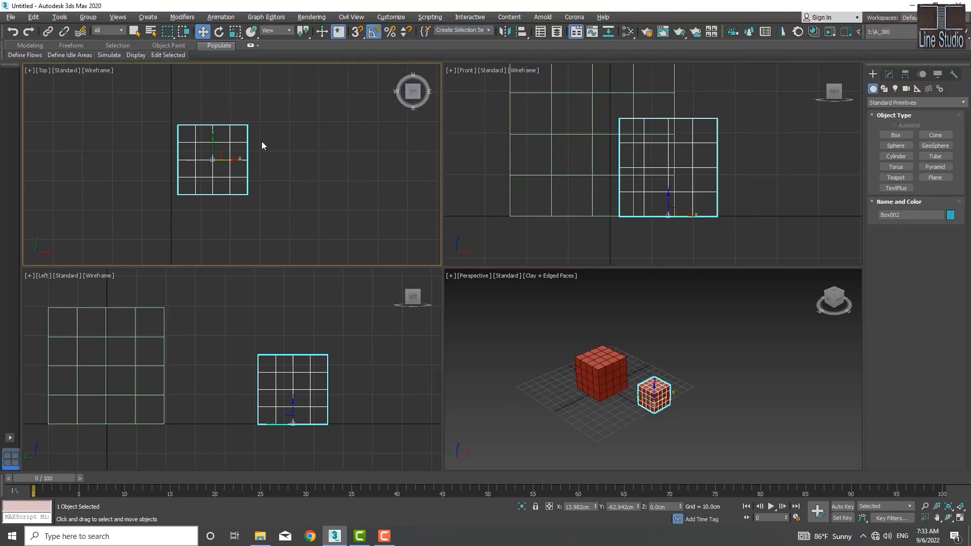
Set the reference coordinate system to World and compare the smaller box's axes in the Front, Left and Top viewports
{"action": "left_click", "coordinate": [278, 31]}
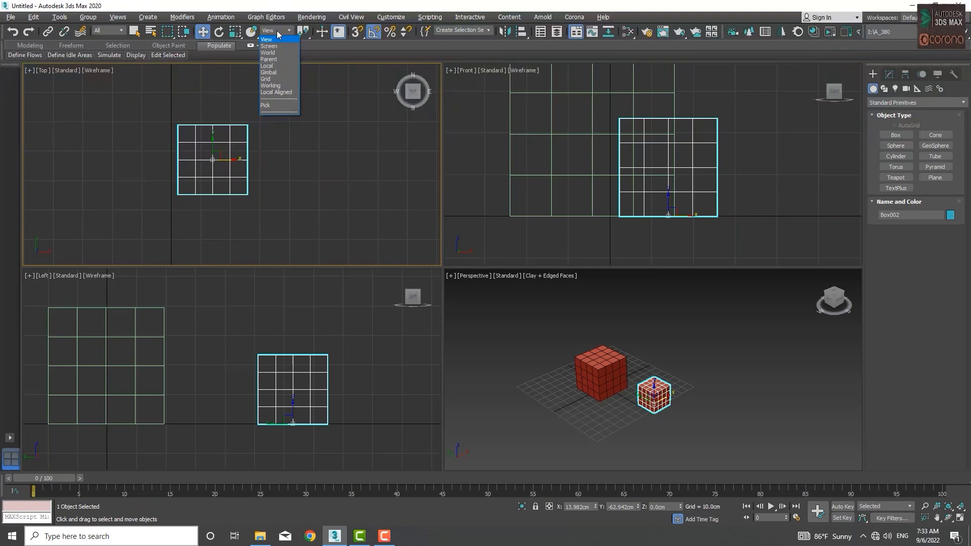
{"action": "left_click", "coordinate": [277, 30]}
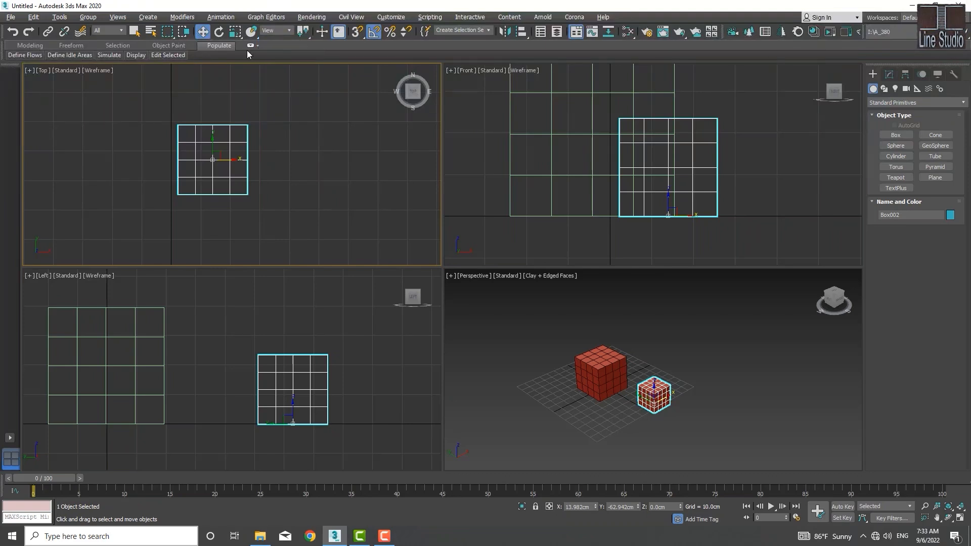
{"action": "left_click", "coordinate": [278, 30]}
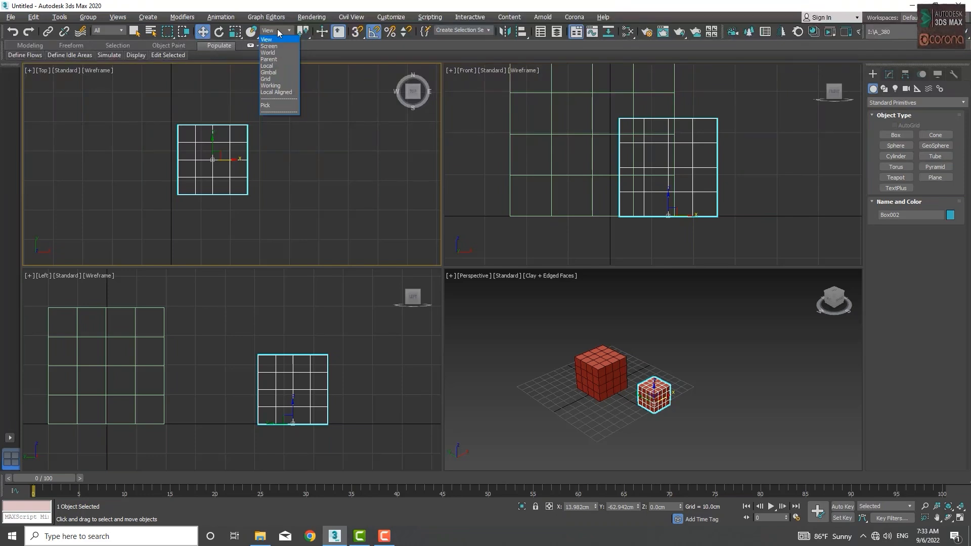
{"action": "left_click", "coordinate": [274, 49]}
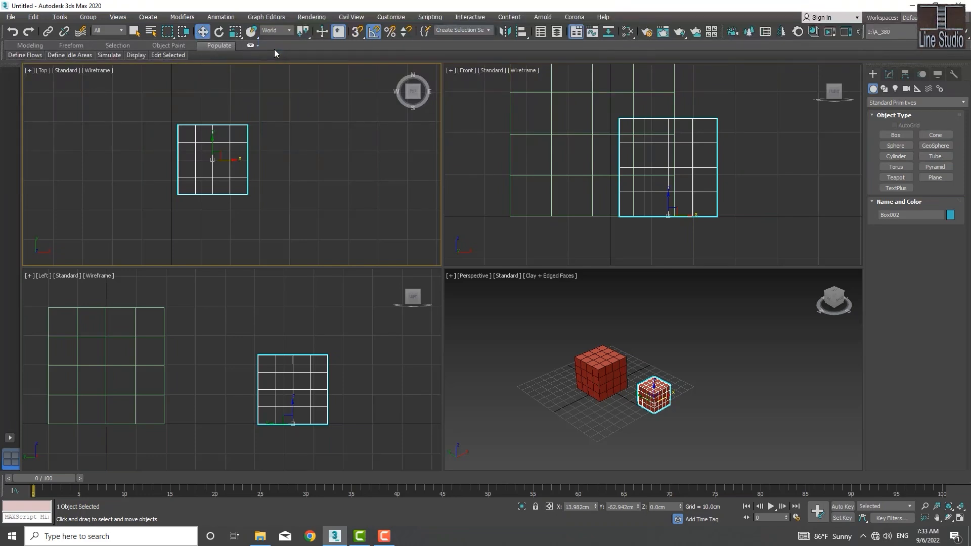
{"action": "middle_click_drag", "start_coordinate": [696, 213], "coordinate": [664, 199]}
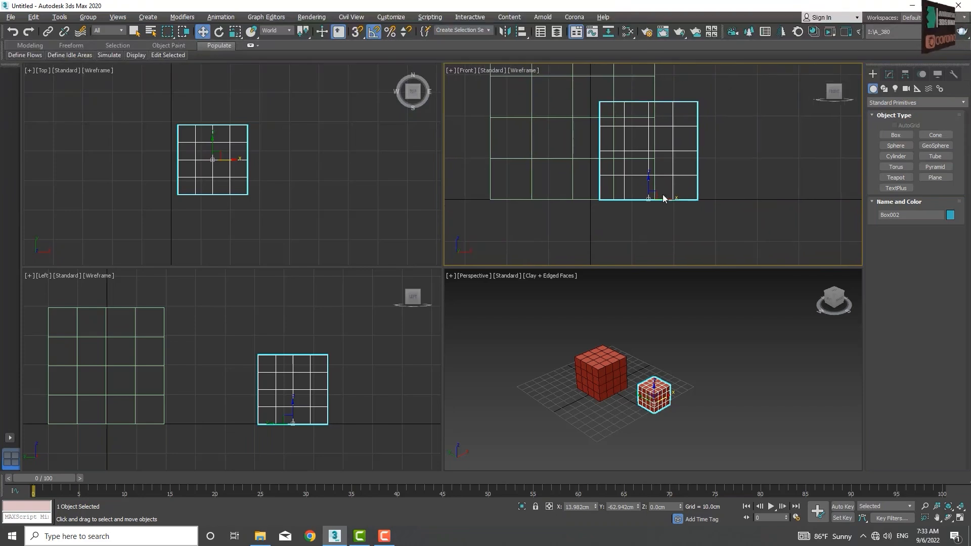
{"action": "scroll", "coordinate": [664, 199], "scroll_direction": "up", "scroll_amount": 5}
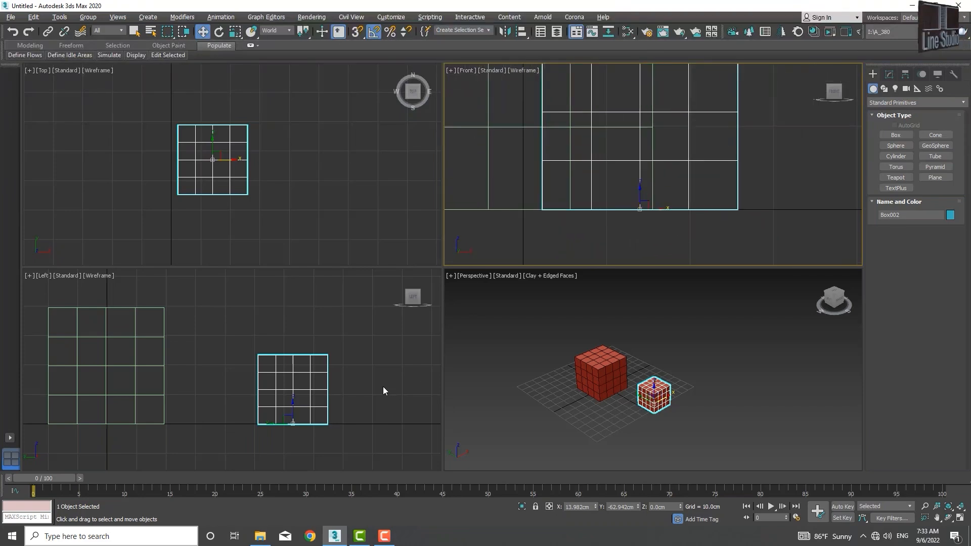
{"action": "middle_click_drag", "start_coordinate": [384, 391], "coordinate": [358, 373]}
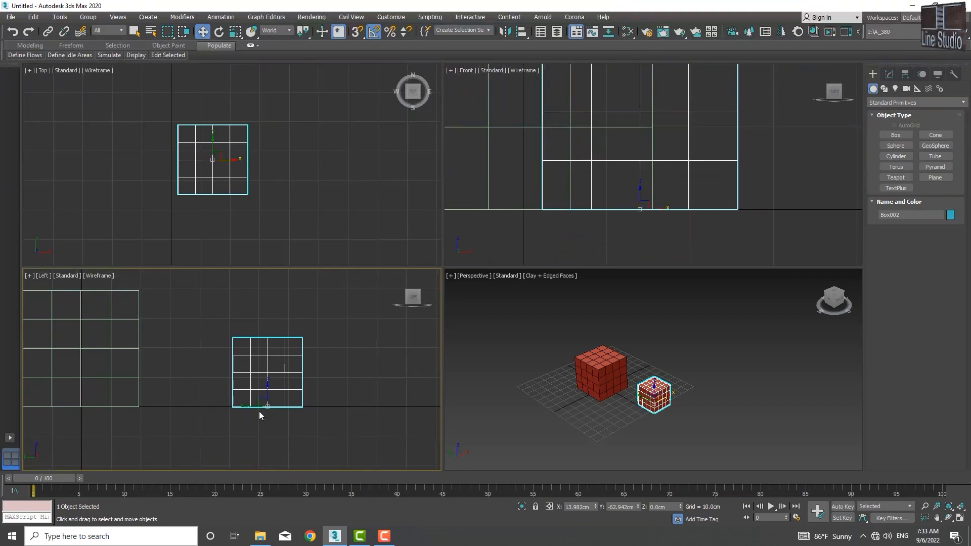
{"action": "middle_click_drag", "start_coordinate": [278, 317], "coordinate": [291, 349]}
{"action": "middle_click_drag", "start_coordinate": [271, 199], "coordinate": [285, 206]}
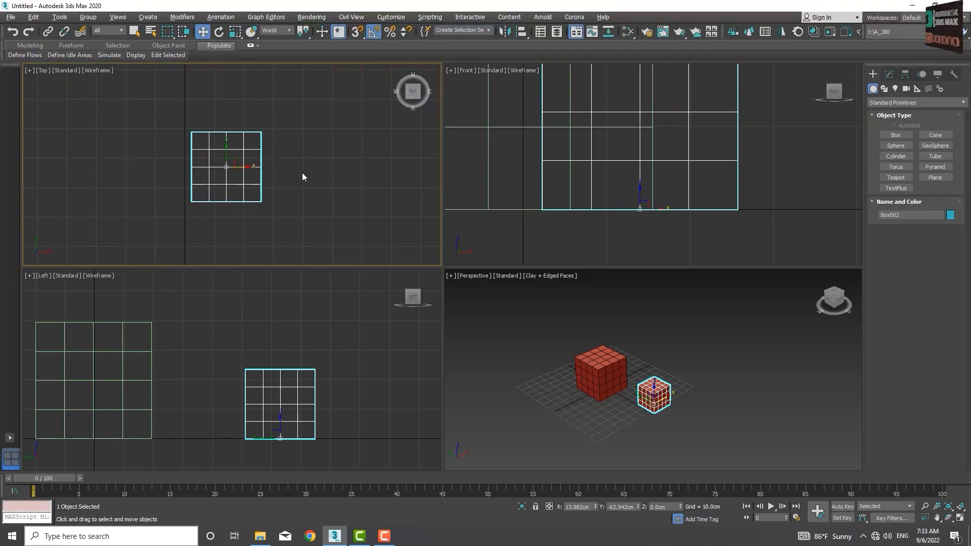
Set the reference coordinate system to Local and examine the smaller box's axes in the Perspective viewport
{"action": "left_click", "coordinate": [282, 32]}
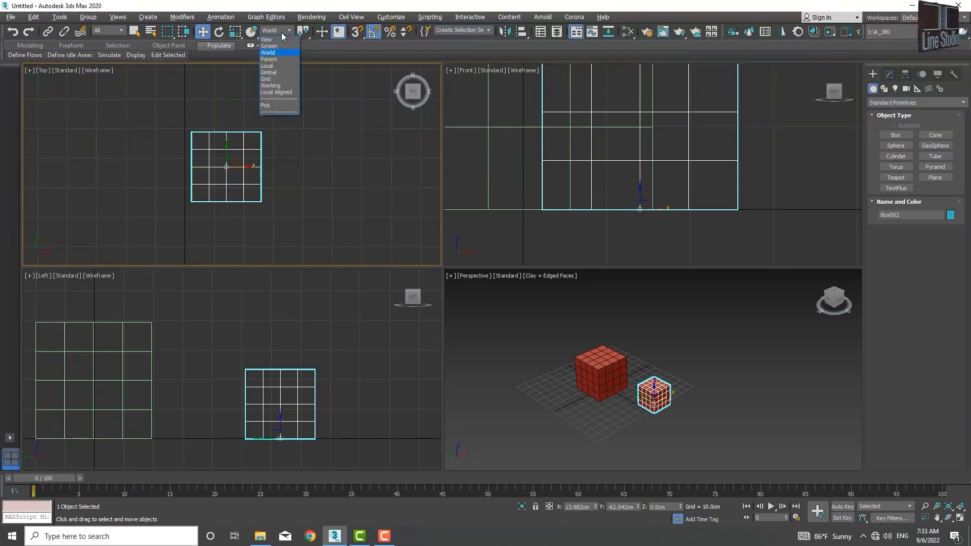
{"action": "left_click", "coordinate": [280, 66]}
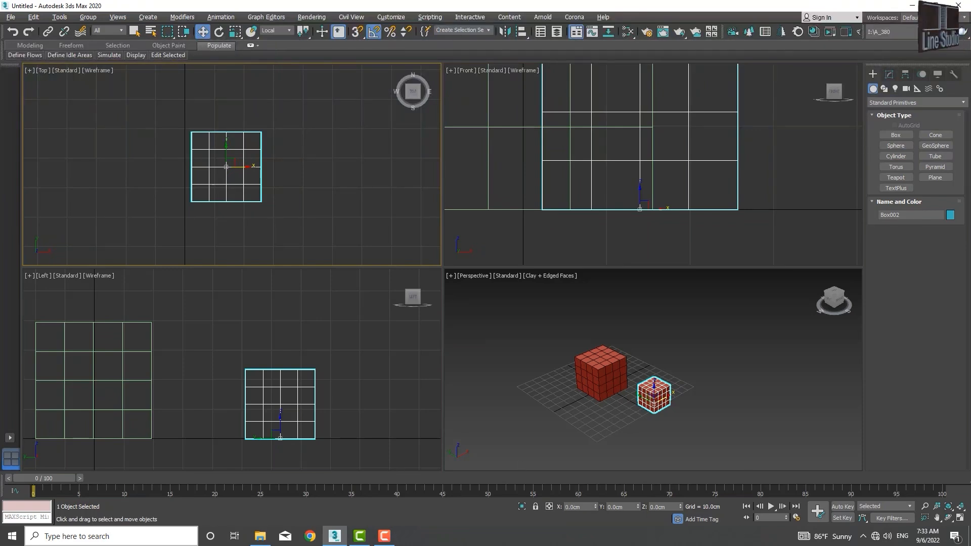
{"action": "scroll", "coordinate": [658, 390], "scroll_direction": "up", "scroll_amount": 2}
{"action": "scroll", "coordinate": [665, 391], "scroll_direction": "up", "scroll_amount": 3}
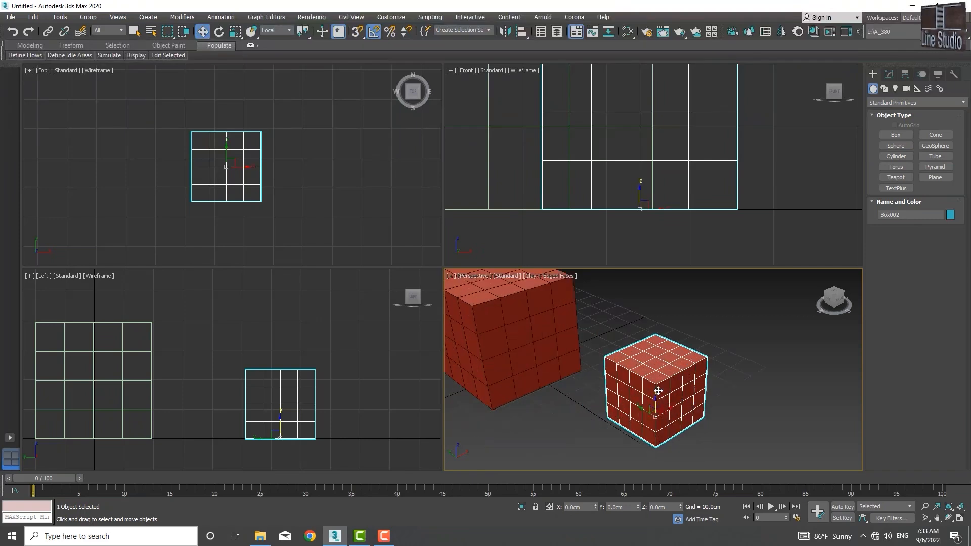
{"action": "middle_click_drag", "start_coordinate": [647, 402], "coordinate": [642, 380]}
{"action": "scroll", "coordinate": [643, 378], "scroll_direction": "down", "scroll_amount": 5}
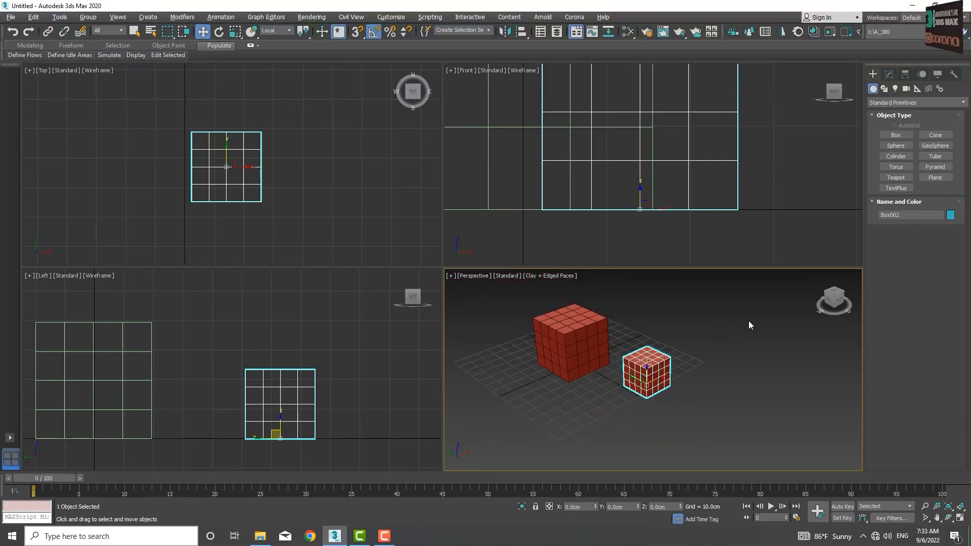
Create a sphere with a radius of about 46.5 cm in front of the boxes in the Perspective viewport, and activate the Move tool
{"action": "left_click", "coordinate": [897, 148]}
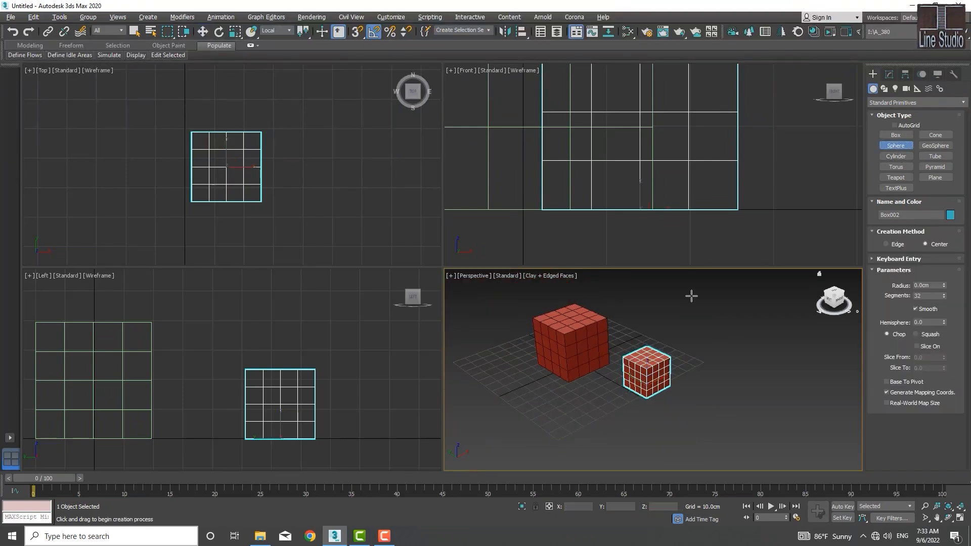
{"action": "left_click_drag", "start_coordinate": [546, 404], "coordinate": [528, 407]}
{"action": "middle_click_drag", "start_coordinate": [534, 405], "coordinate": [611, 364]}
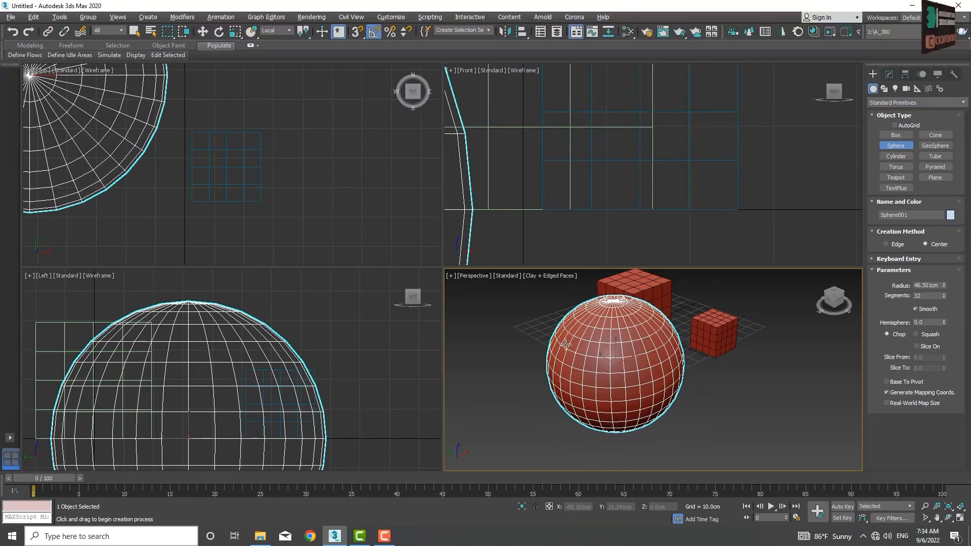
{"action": "scroll", "coordinate": [571, 347], "scroll_direction": "up", "scroll_amount": 3}
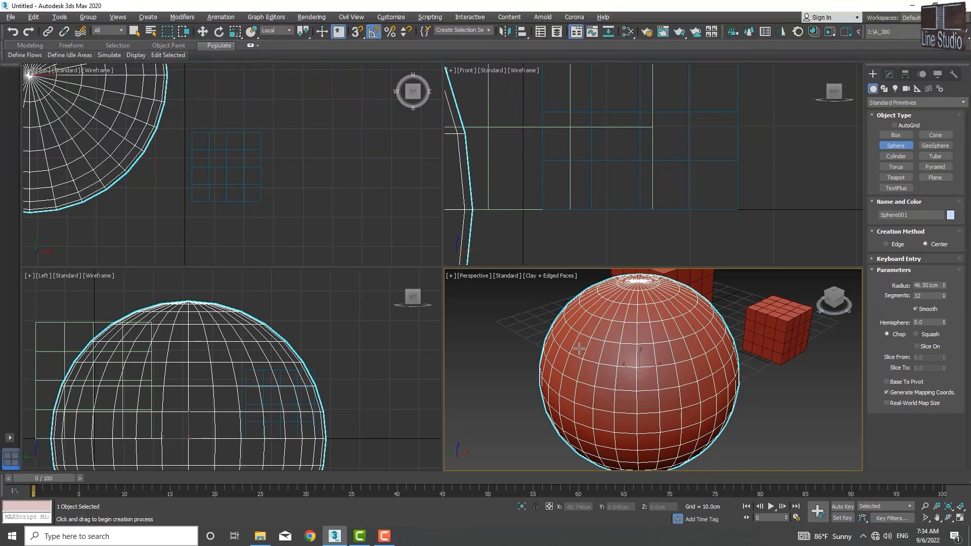
{"action": "key", "text": "w"}
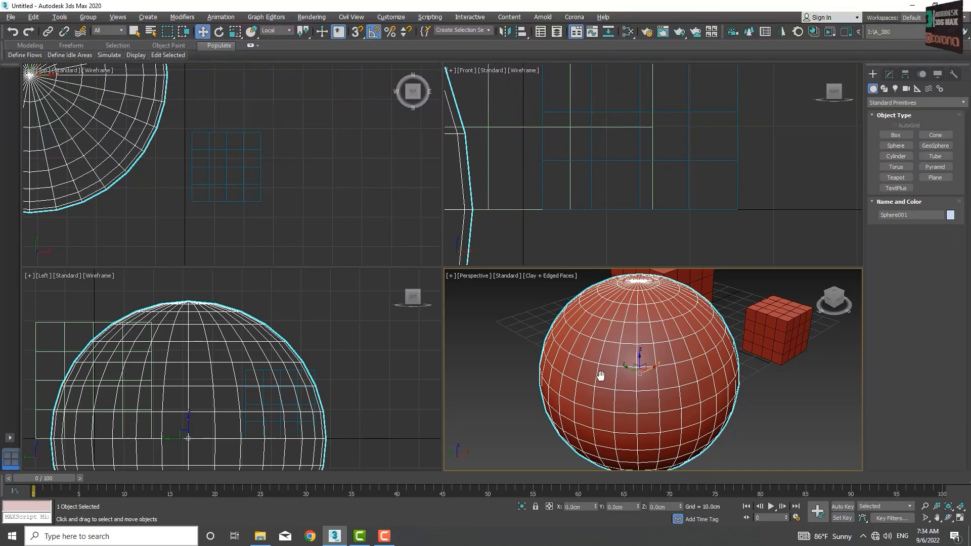
{"action": "mouse_move", "coordinate": [602, 375]}
{"action": "middle_mouse_down"}
{"action": "mouse_move", "coordinate": [585, 364]}
{"action": "mouse_move", "coordinate": [598, 372]}
{"action": "middle_mouse_up"}
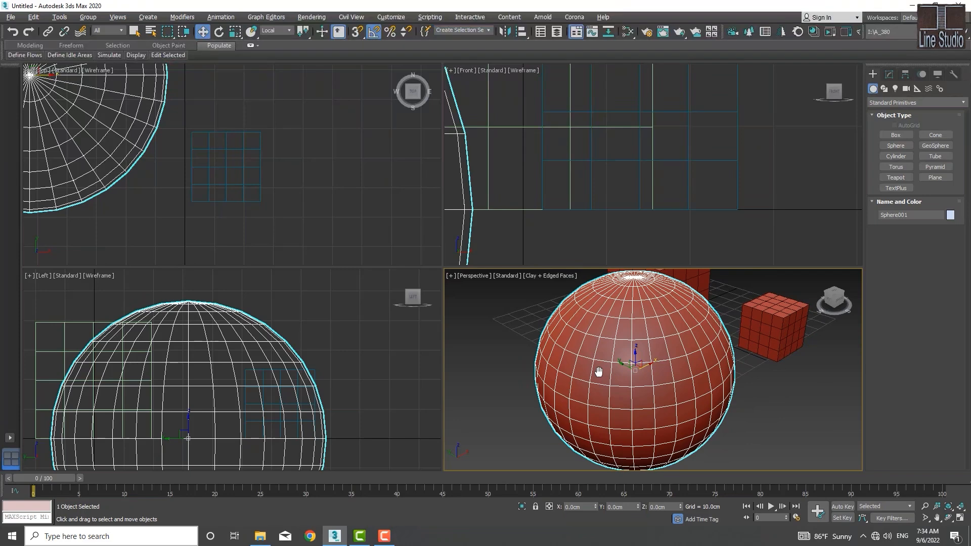
Convert the sphere to an Editable Poly
{"action": "right_click", "coordinate": [600, 368]}
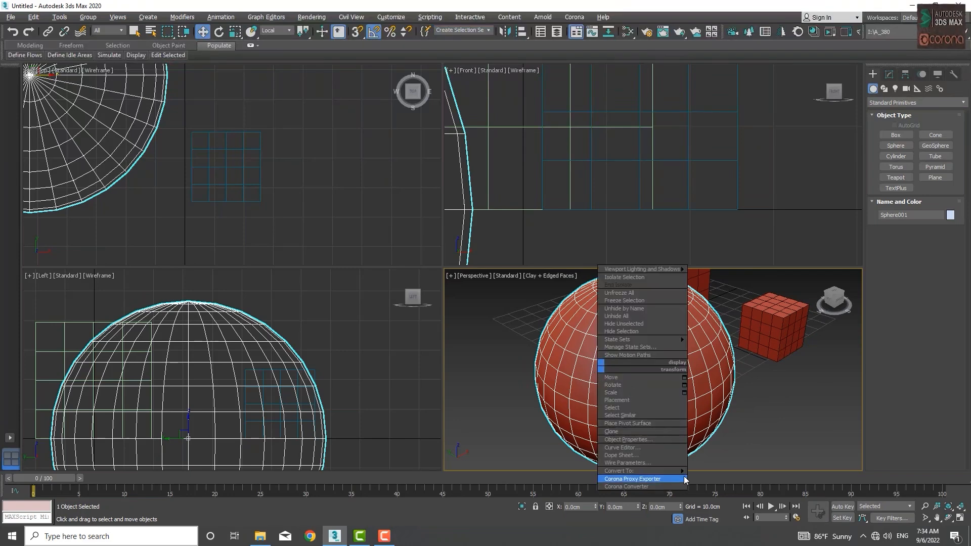
{"action": "mouse_move", "coordinate": [678, 471]}
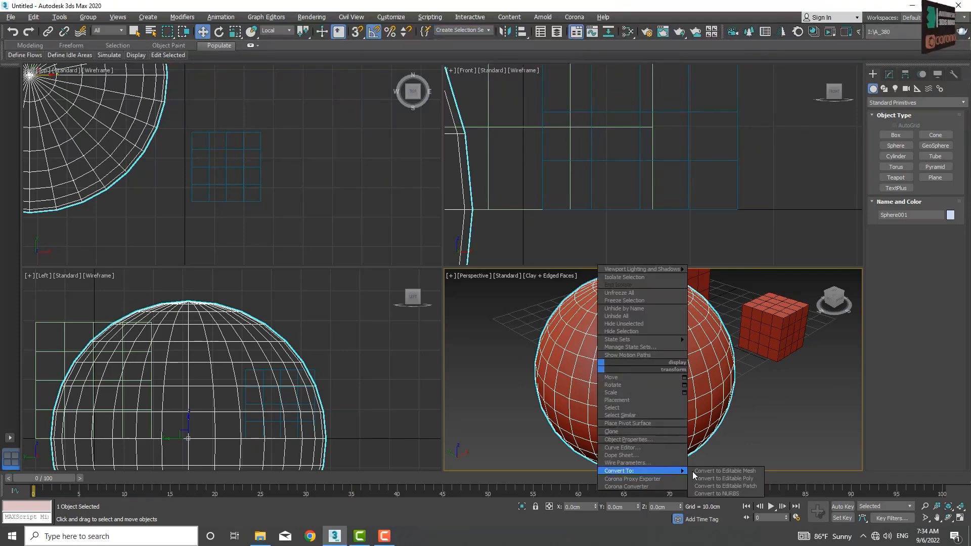
{"action": "left_click", "coordinate": [723, 478]}
{"action": "middle_click_drag", "start_coordinate": [582, 384], "coordinate": [593, 386]}
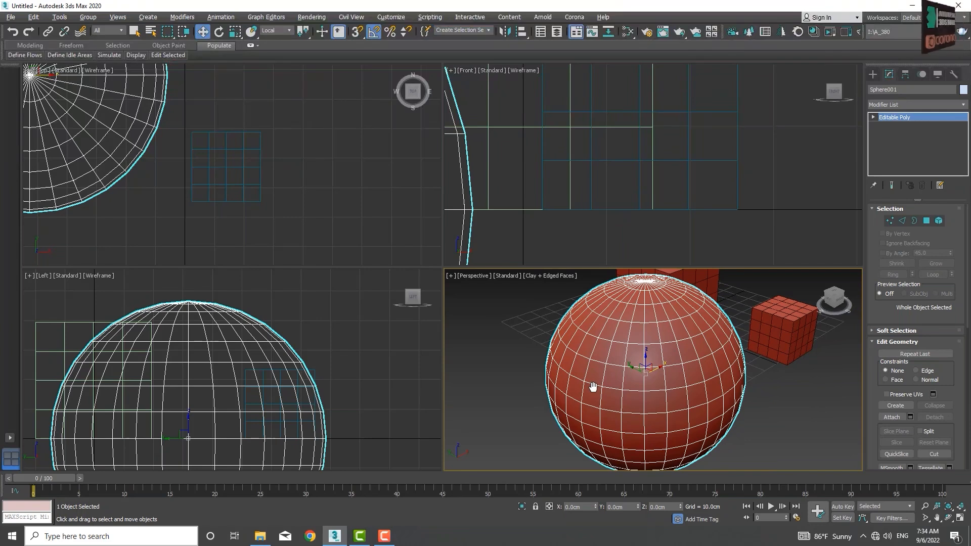
Enter the sphere's Polygon sub-object level and select a single polygon on its upper part
{"action": "key", "text": "4"}
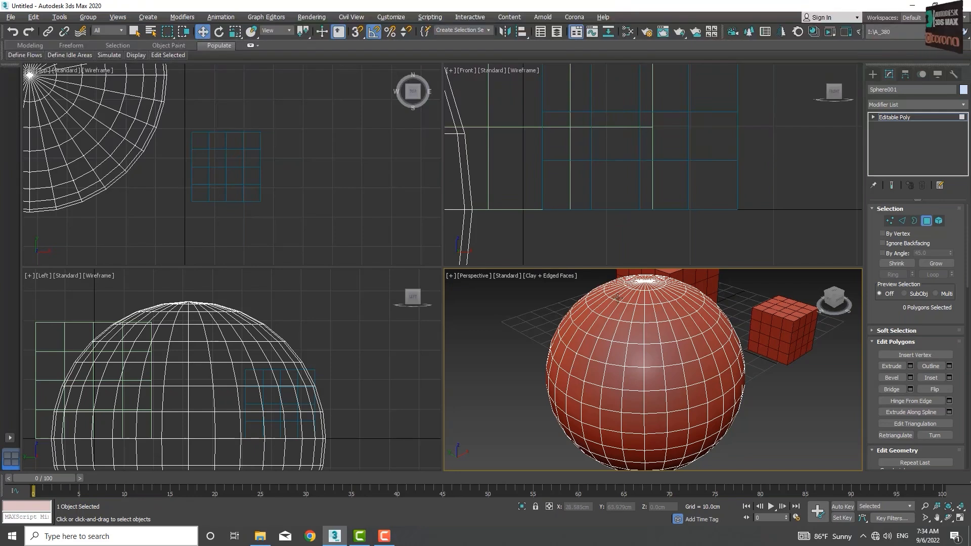
{"action": "left_click", "coordinate": [597, 327]}
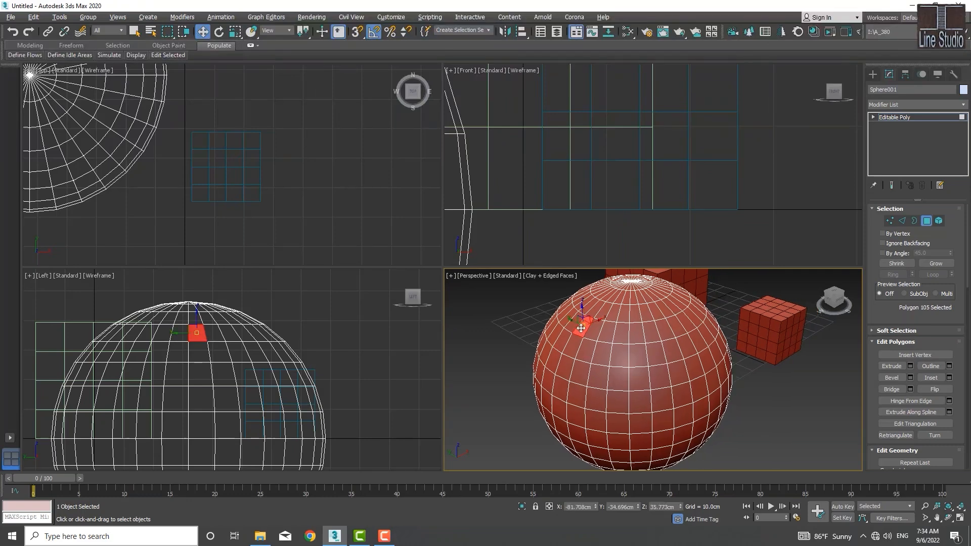
{"action": "key", "text": "z"}
{"action": "scroll", "coordinate": [588, 309], "scroll_direction": "down", "scroll_amount": 5}
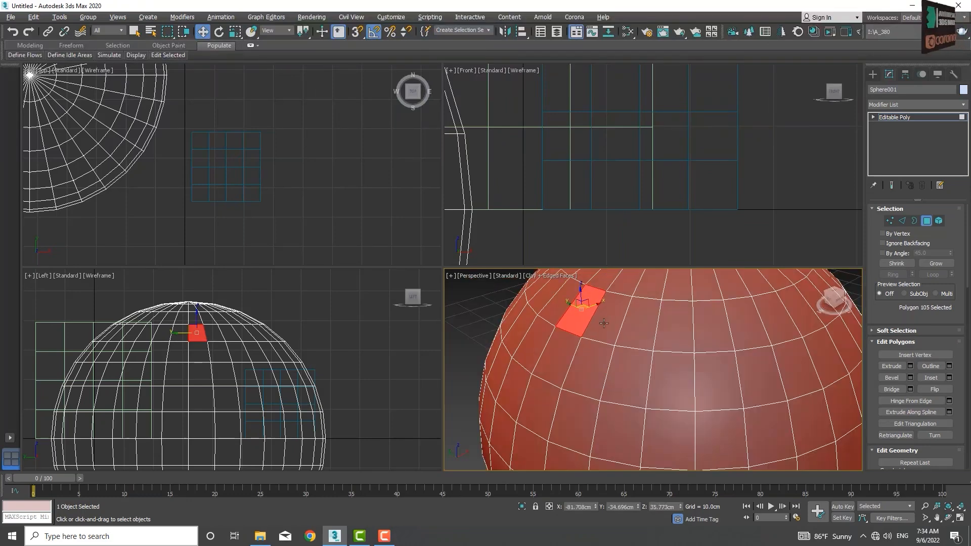
Set the reference coordinate system to Local for the selected polygon and try moving it along its local Z axis
{"action": "left_click", "coordinate": [281, 31]}
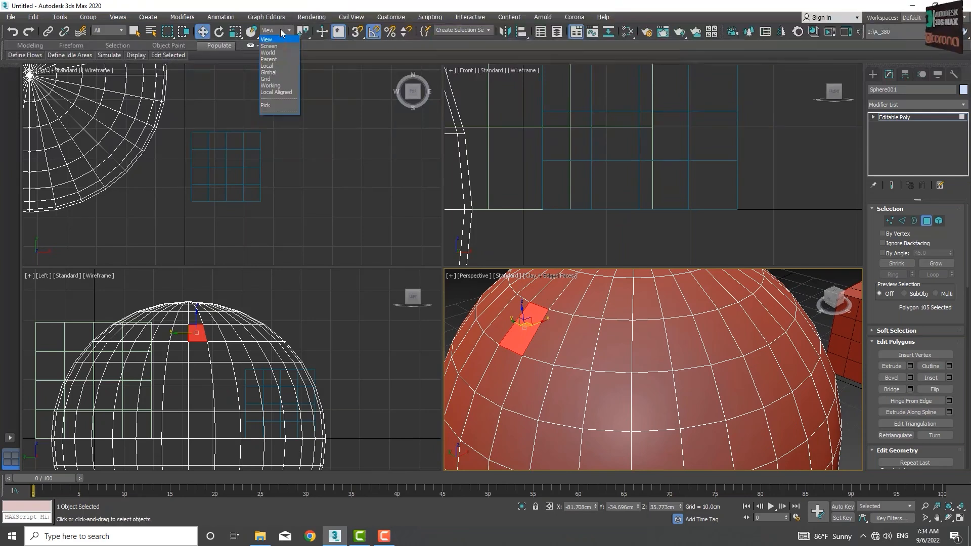
{"action": "left_click", "coordinate": [266, 66]}
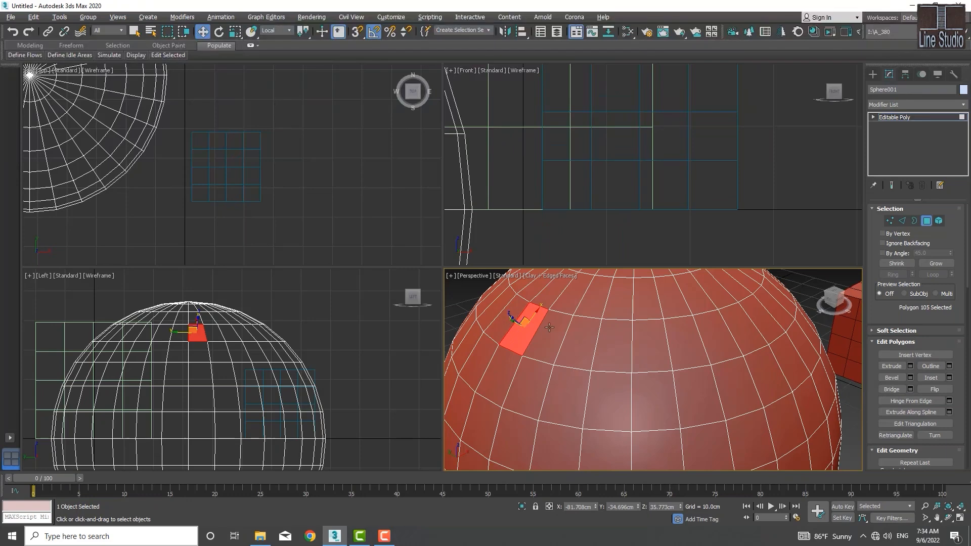
{"action": "middle_click_drag", "start_coordinate": [520, 343], "coordinate": [477, 329], "text": "alt"}
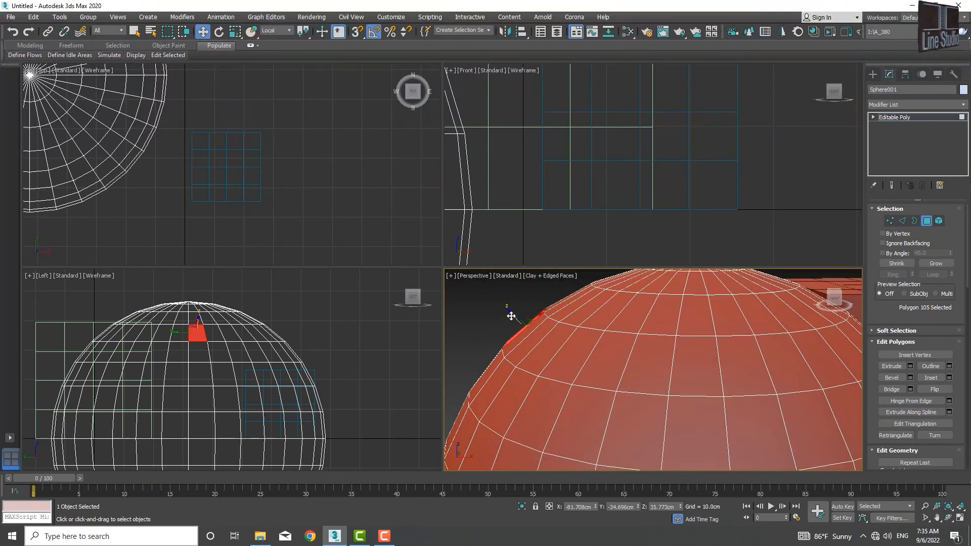
{"action": "left_click_drag", "start_coordinate": [511, 317], "coordinate": [439, 378]}
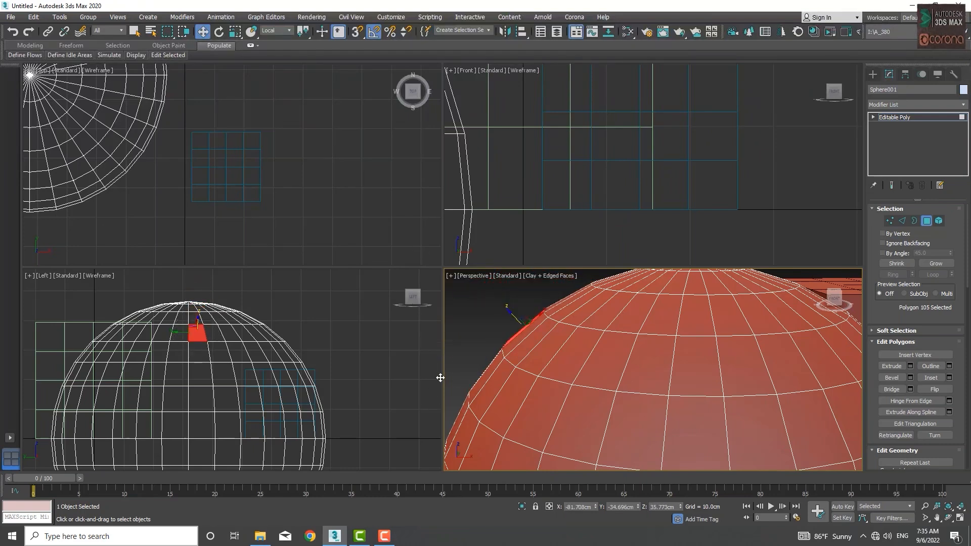
Select two other single polygons lower on the sphere in turn and examine the direction of their Local axes
{"action": "left_click", "coordinate": [487, 399]}
{"action": "middle_click_drag", "start_coordinate": [487, 399], "coordinate": [557, 350]}
{"action": "scroll", "coordinate": [557, 350], "scroll_direction": "down", "scroll_amount": 5}
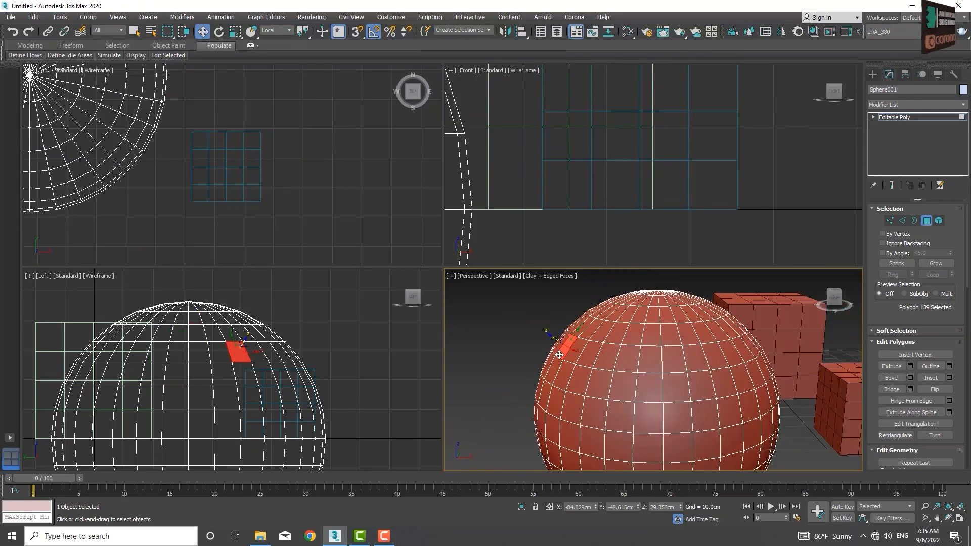
{"action": "left_click", "coordinate": [591, 440]}
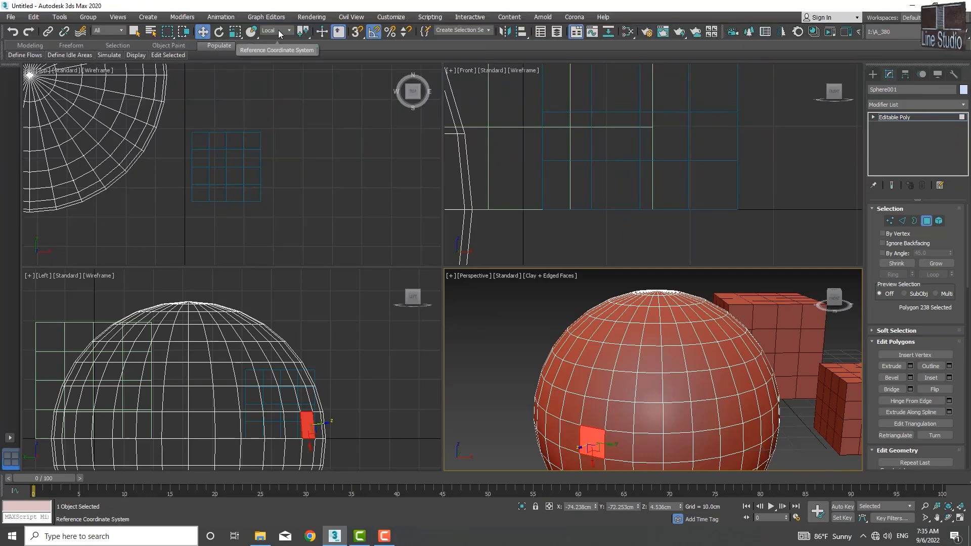
{"action": "middle_click_drag", "start_coordinate": [554, 370], "coordinate": [635, 373], "text": "alt"}
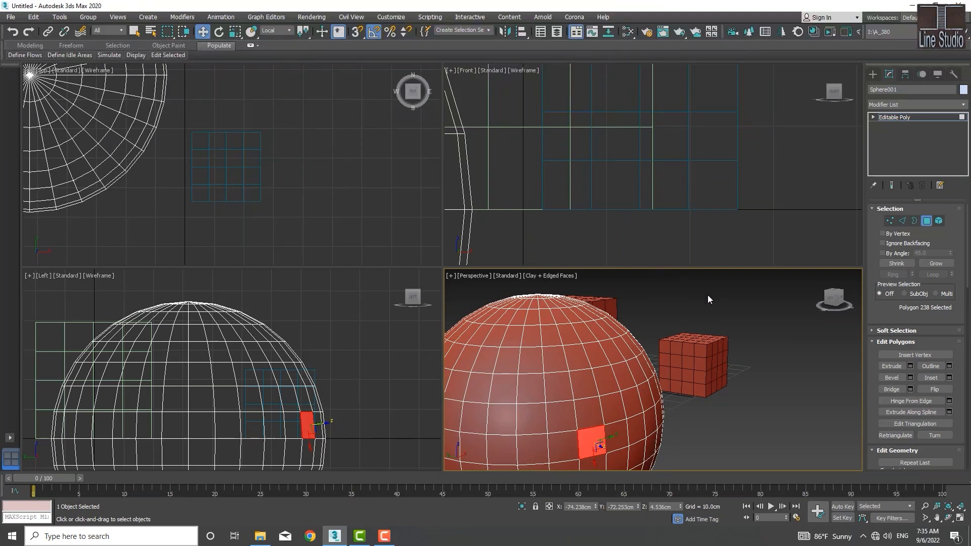
{"action": "mouse_move", "coordinate": [567, 348]}
{"action": "middle_mouse_down"}
{"action": "mouse_move", "coordinate": [601, 340]}
{"action": "mouse_move", "coordinate": [583, 350]}
{"action": "middle_mouse_up"}
{"action": "scroll", "coordinate": [596, 345], "scroll_direction": "down", "scroll_amount": 3}
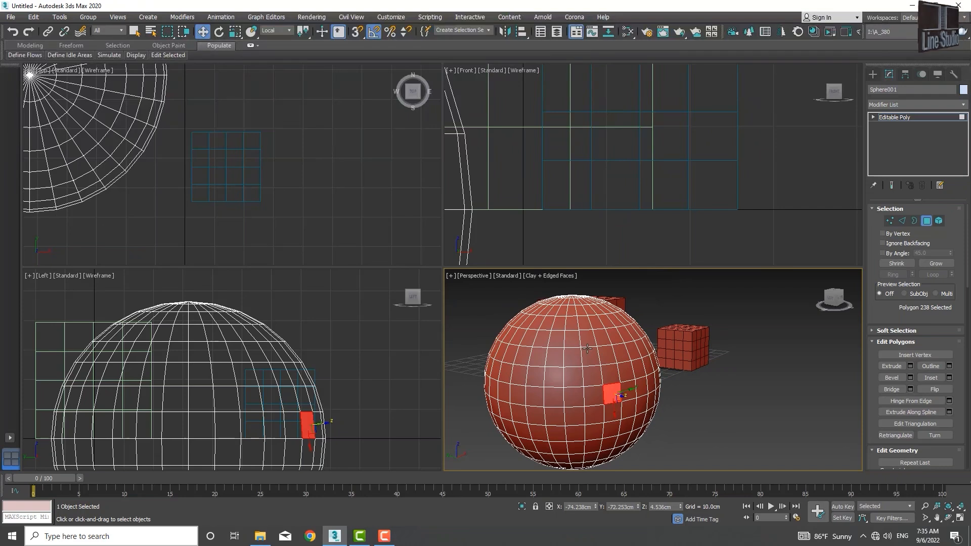